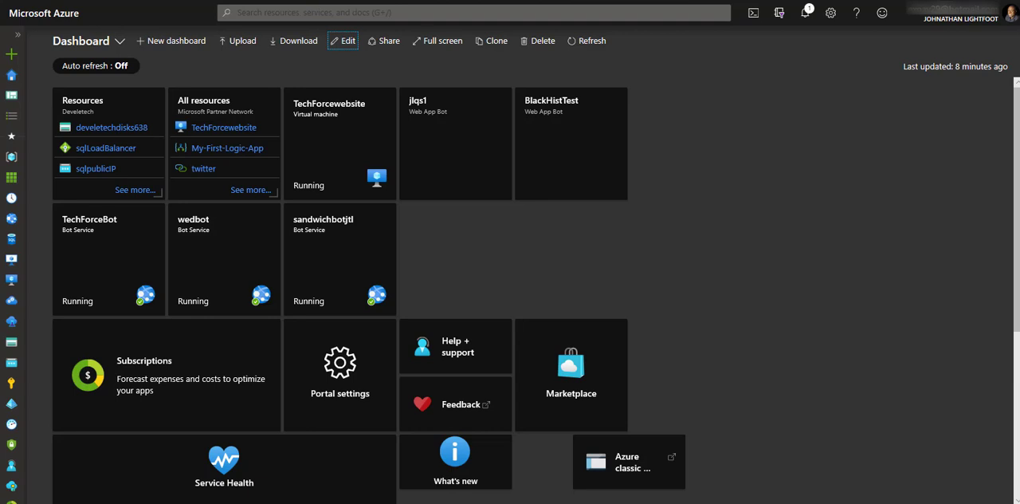
- Start a new virtual network from the Networking marketplace category and select the Azure Pass - Sponsorship subscription
click(17, 63)
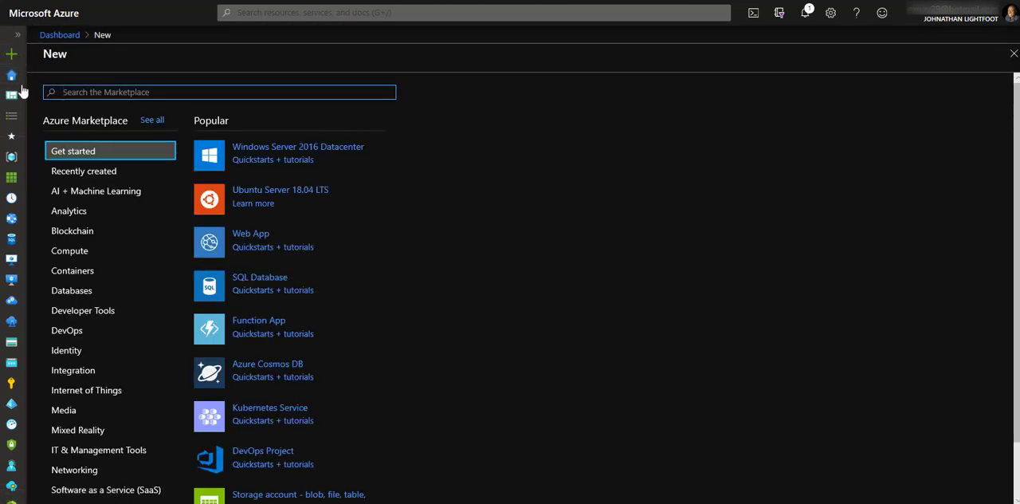
click(92, 472)
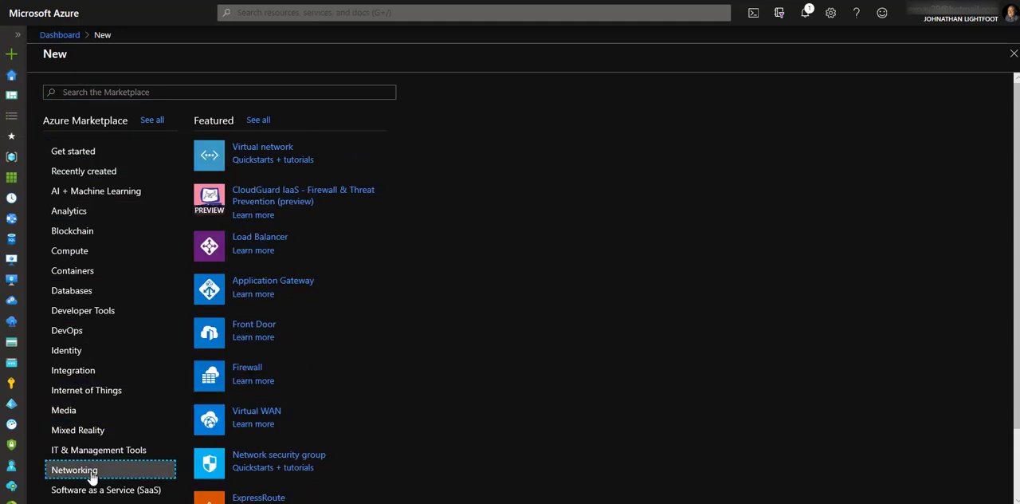
click(262, 150)
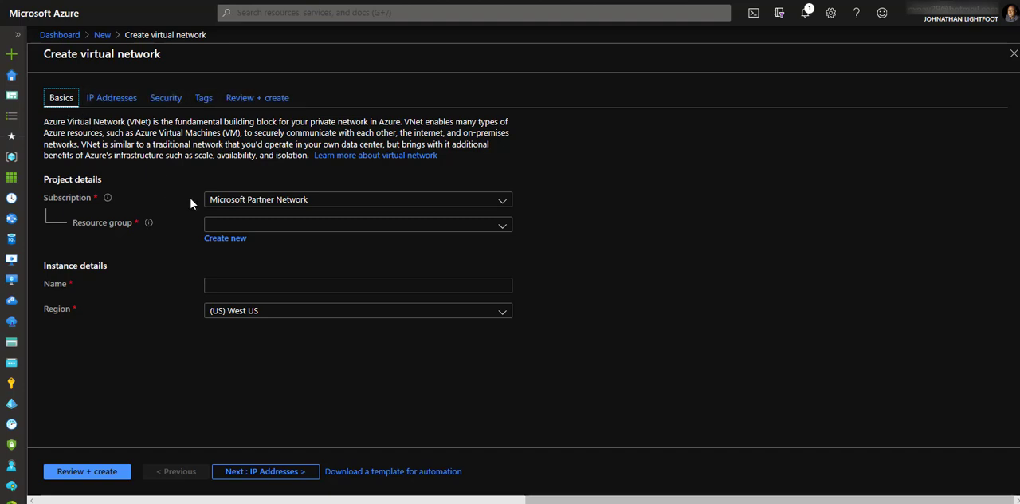
click(241, 201)
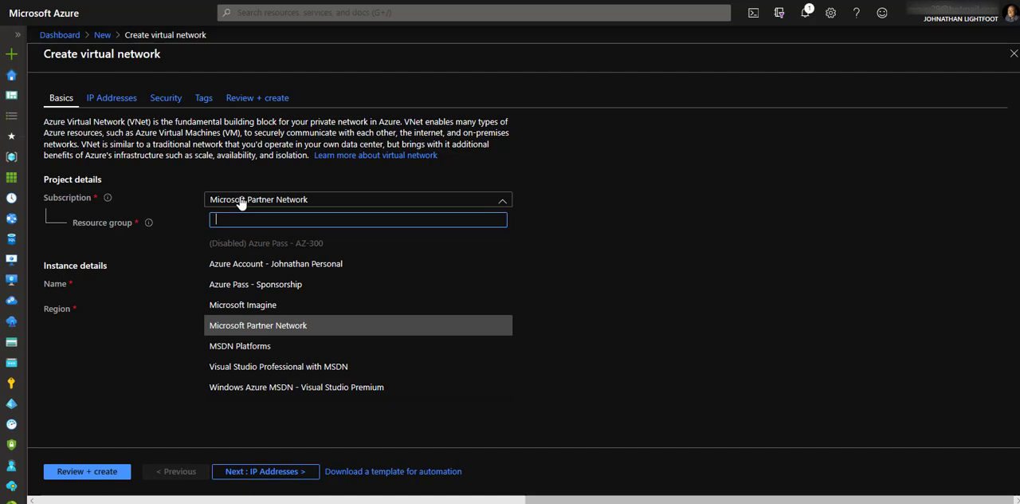
click(247, 284)
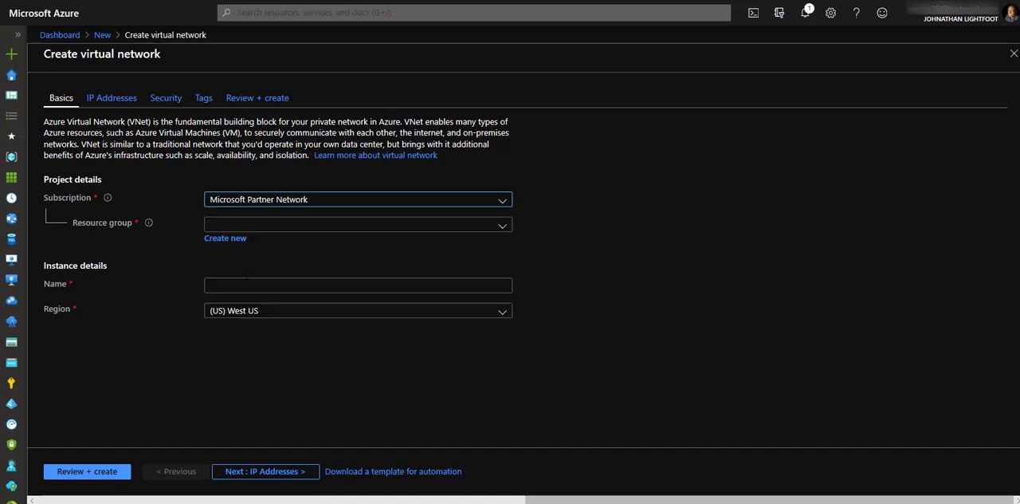
- Create a new resource group named vnet1-rg1 for the virtual network
click(233, 241)
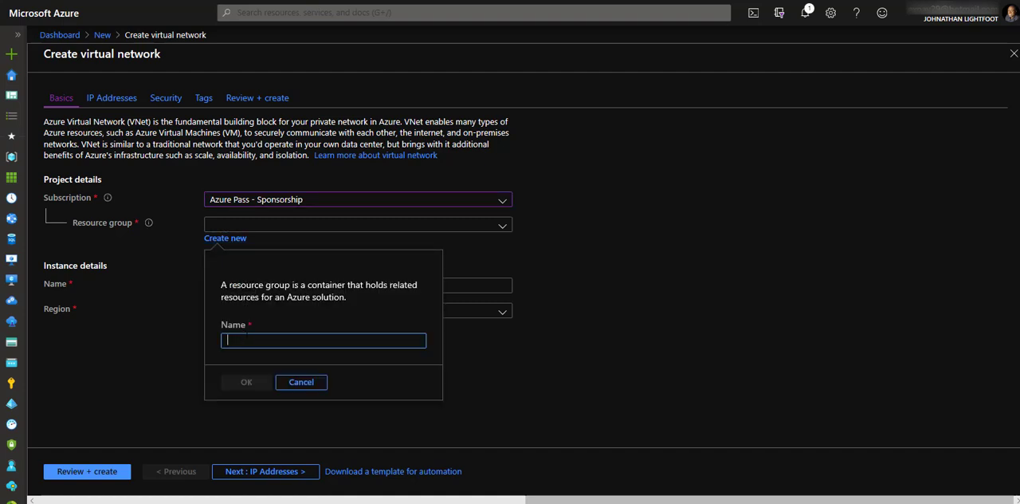
text(vnet-)
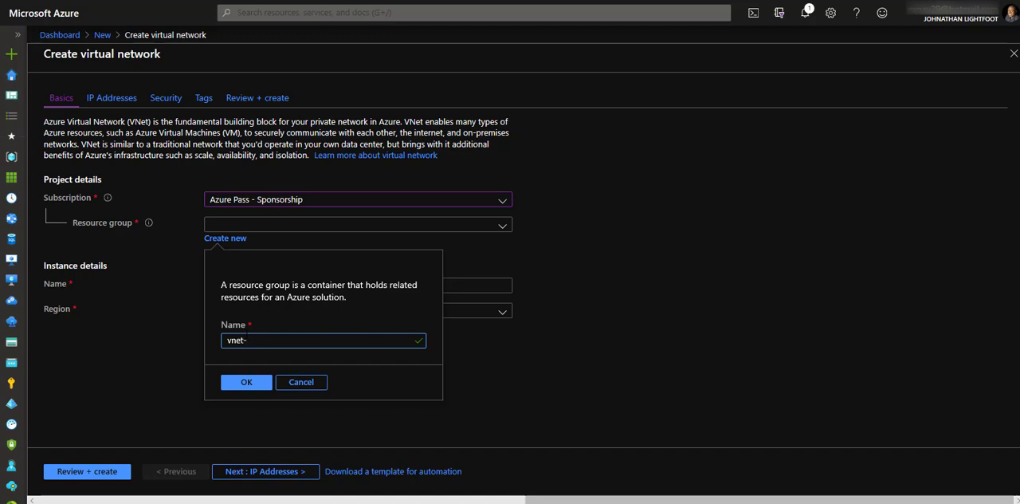
key(BackSpace)
text(1-rg1)
click(229, 383)
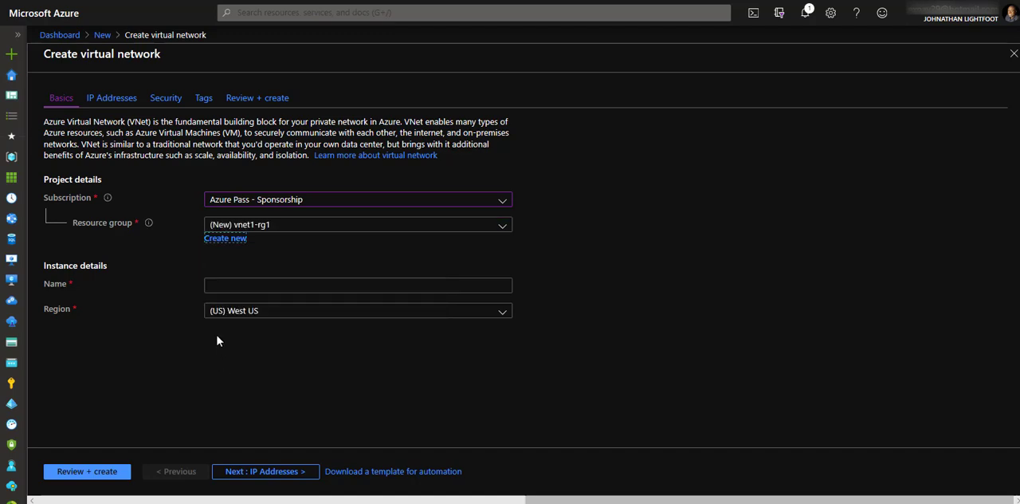
- Name the virtual network vnet1 and set its region to (US) East US
key(Tab)
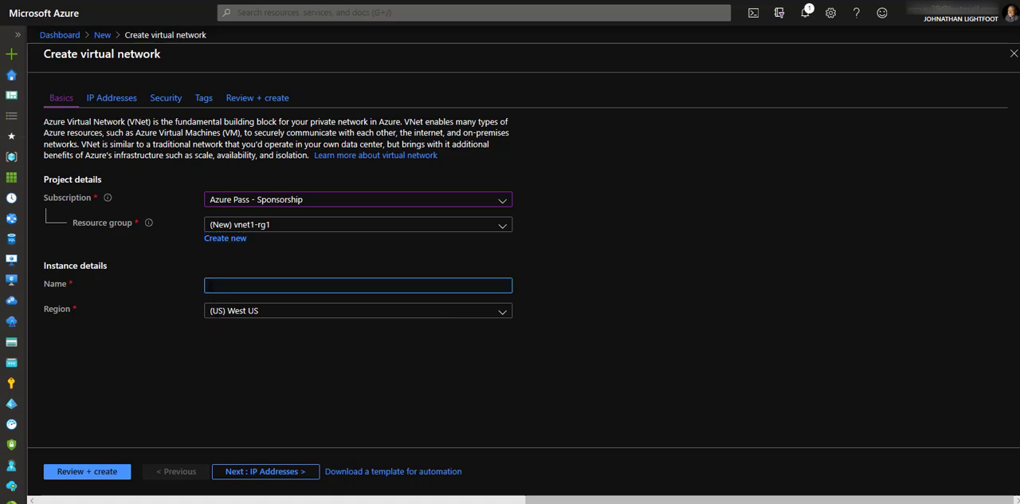
text(vnet1)
click(253, 311)
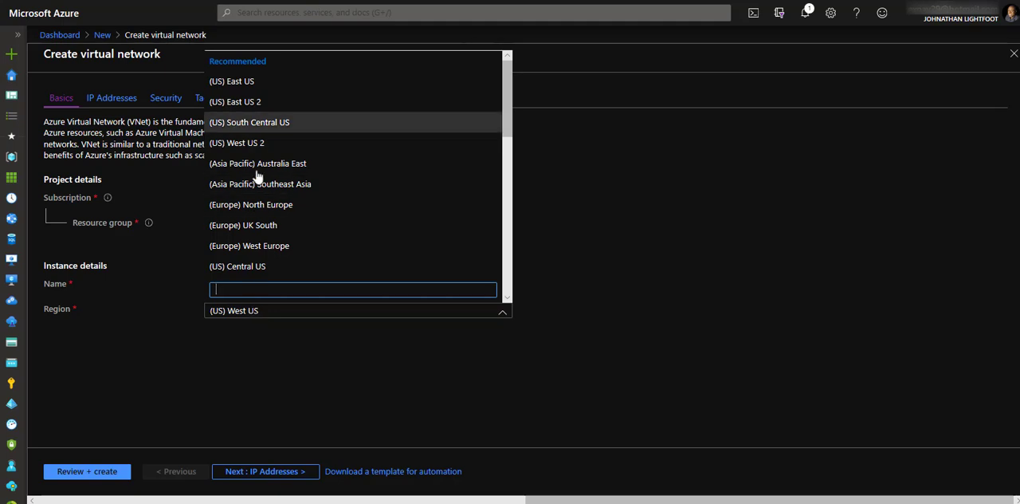
click(259, 81)
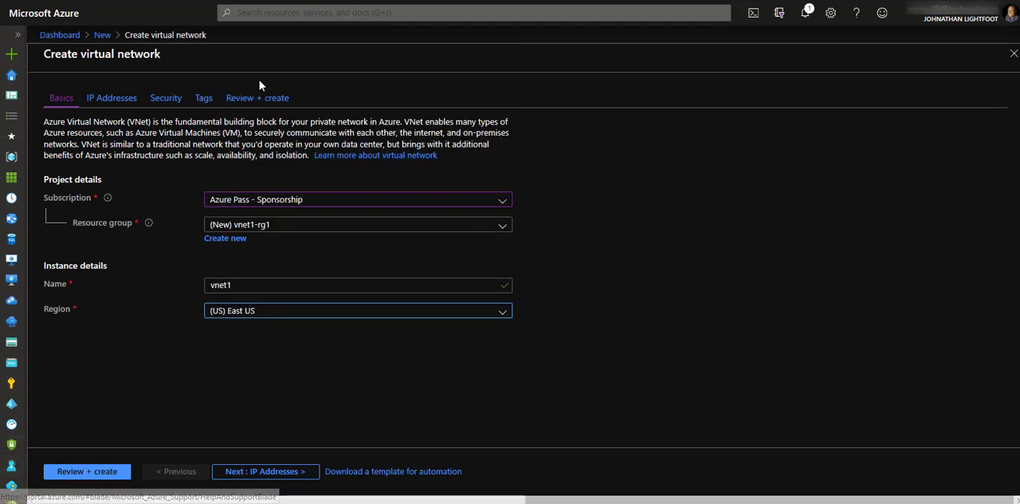
- Set the virtual network's IPv4 address space to 10.1.0.0/16
click(244, 478)
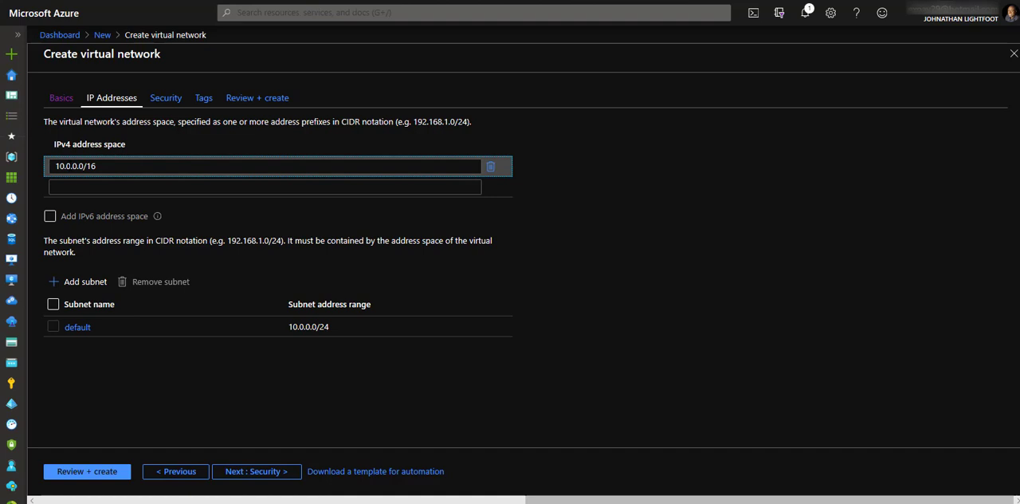
click(70, 166)
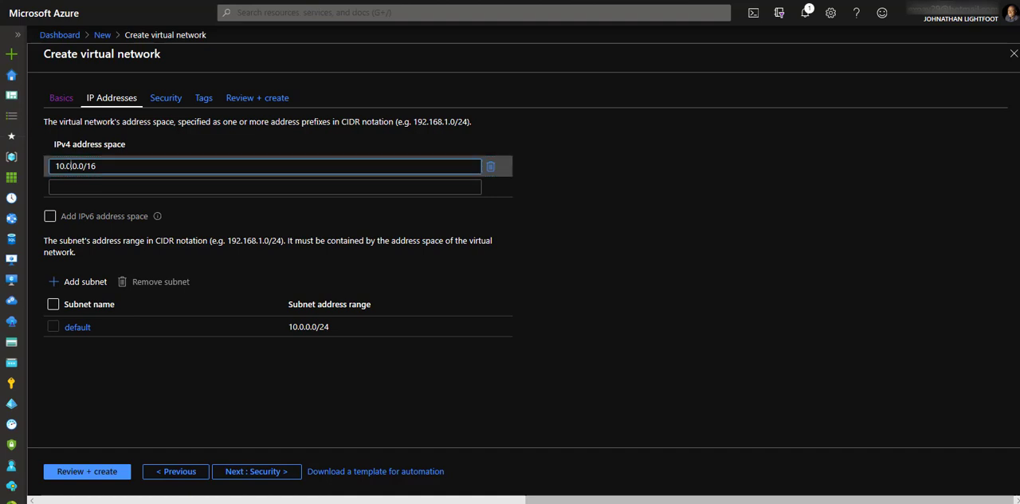
key(BackSpace)
text(1)
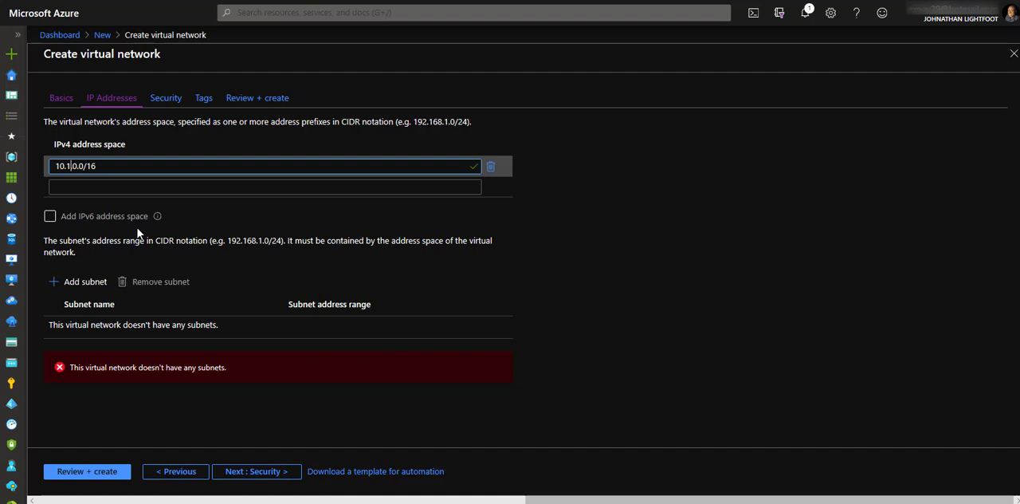
- Try to define a subnet named subnet1 with the address range 10.1.0.0/24
click(84, 283)
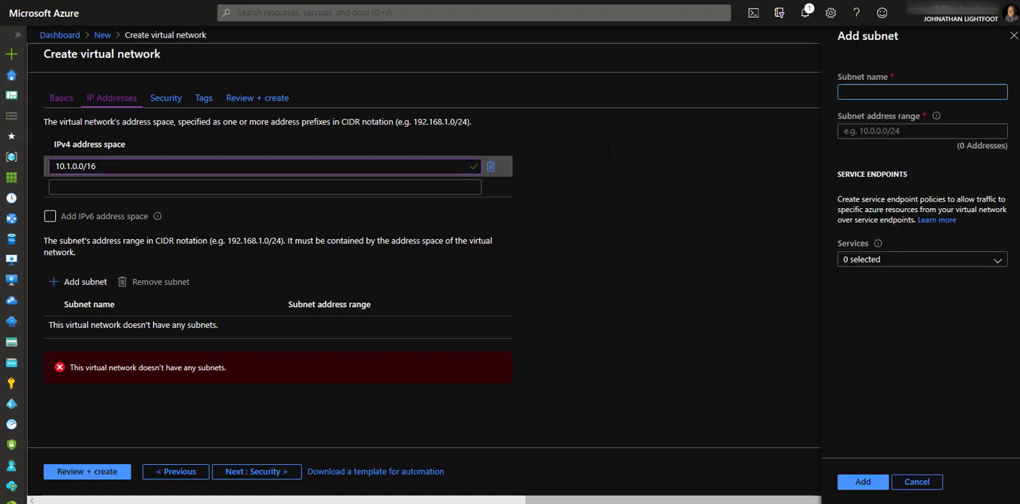
text(subnet1)
click(873, 129)
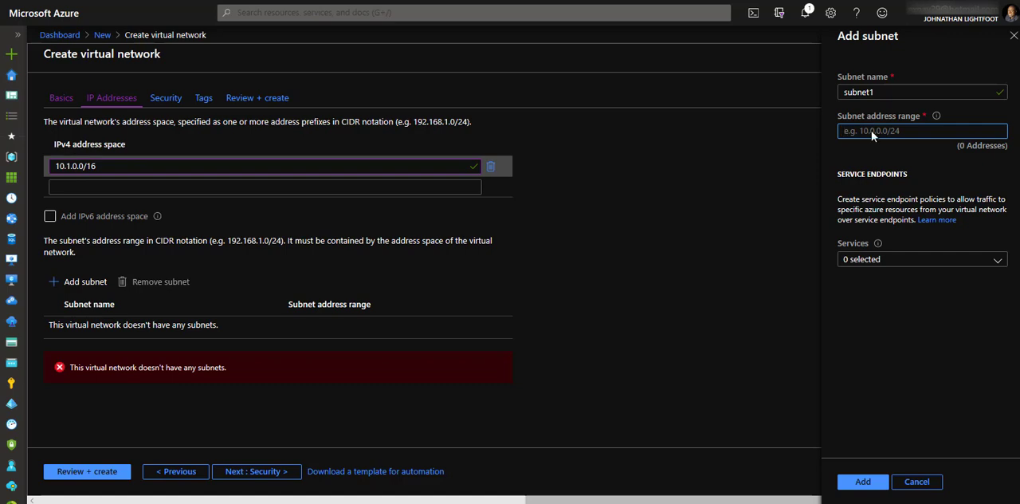
text(10.1.)
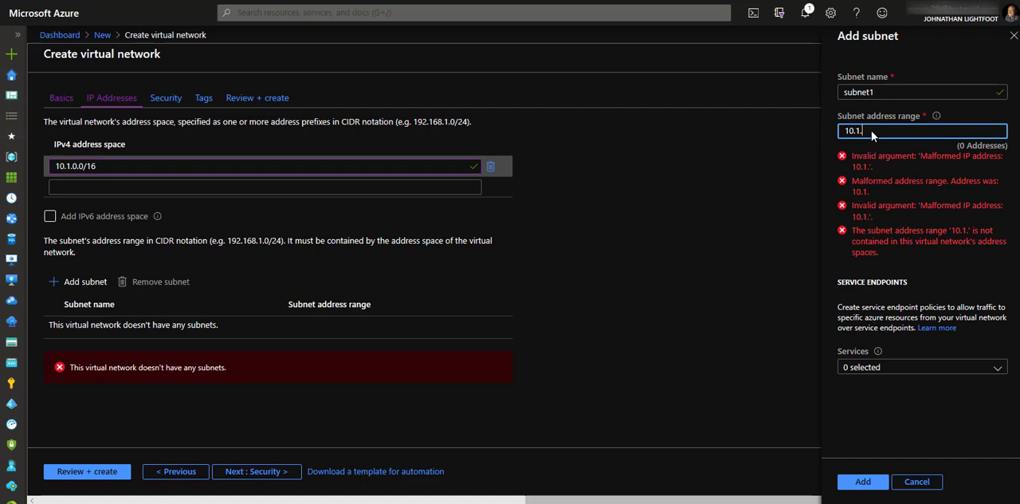
text(0.0/24)
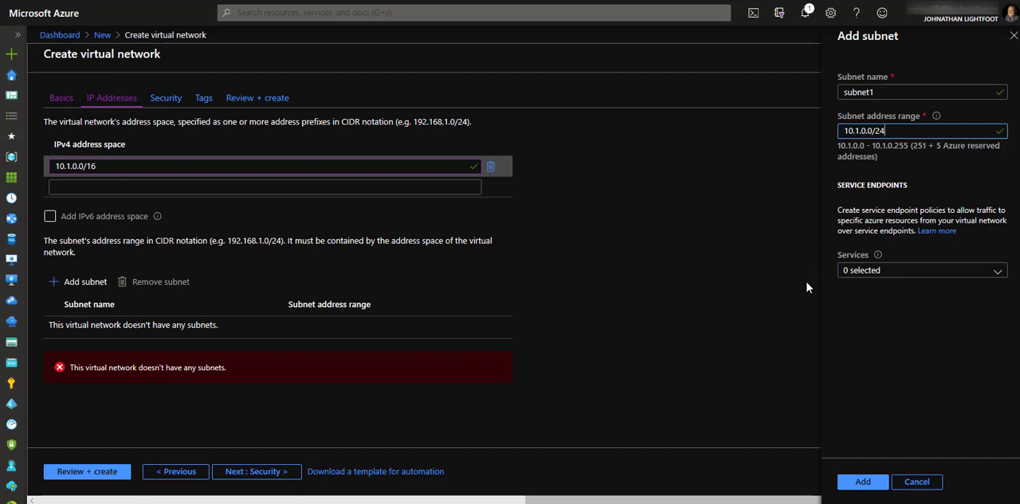
- Proceed past the security and tags settings to the virtual network's review
click(267, 473)
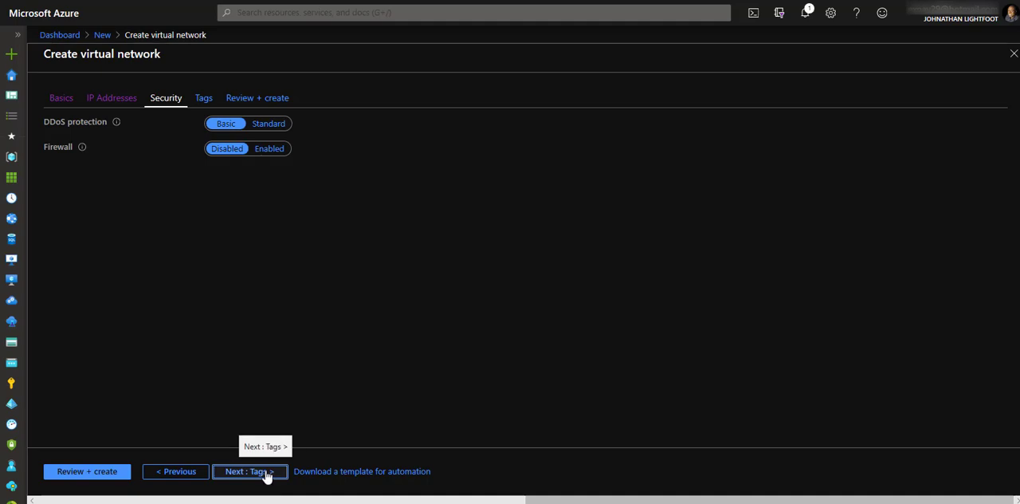
click(267, 474)
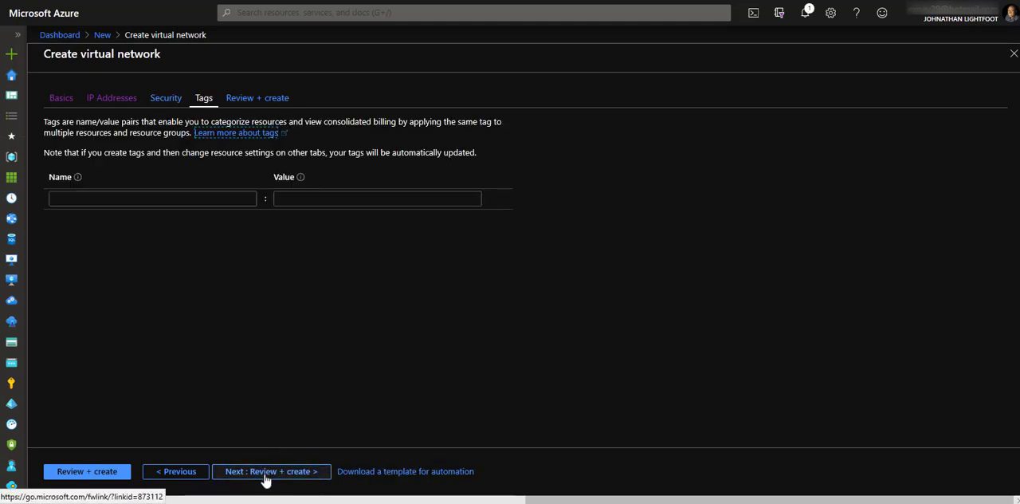
click(267, 472)
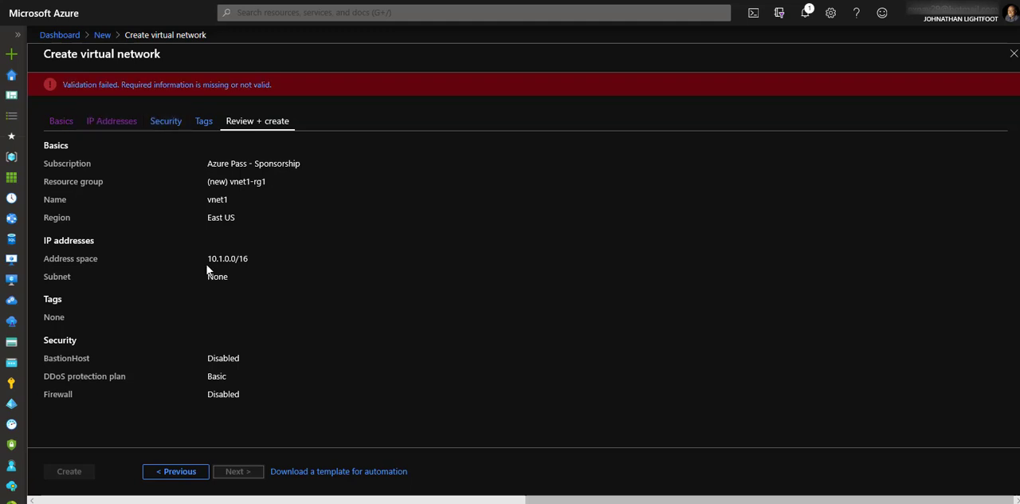
- Return to the IP address settings and add a subnet named subnet1 with the address range 10.1.0.0/24
click(109, 124)
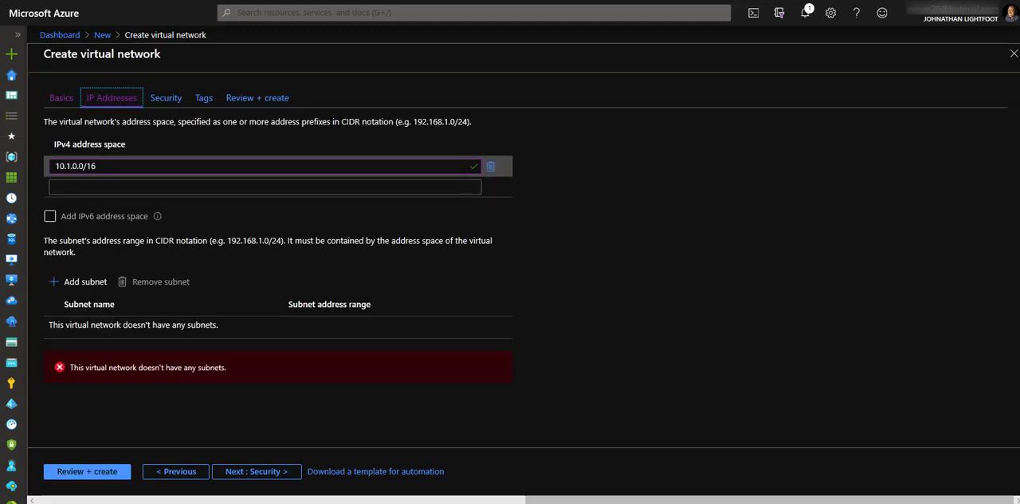
click(90, 286)
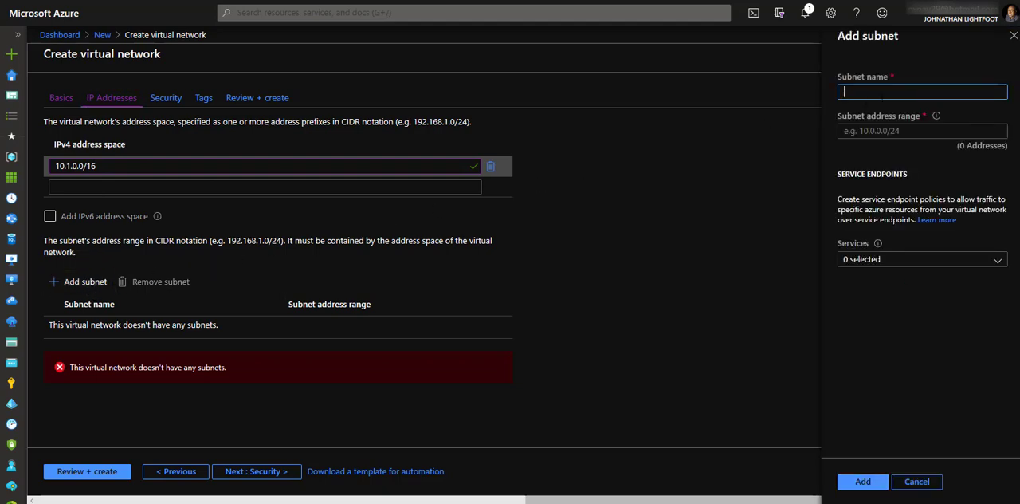
text(subnet1)
key(Tab)
text(1)
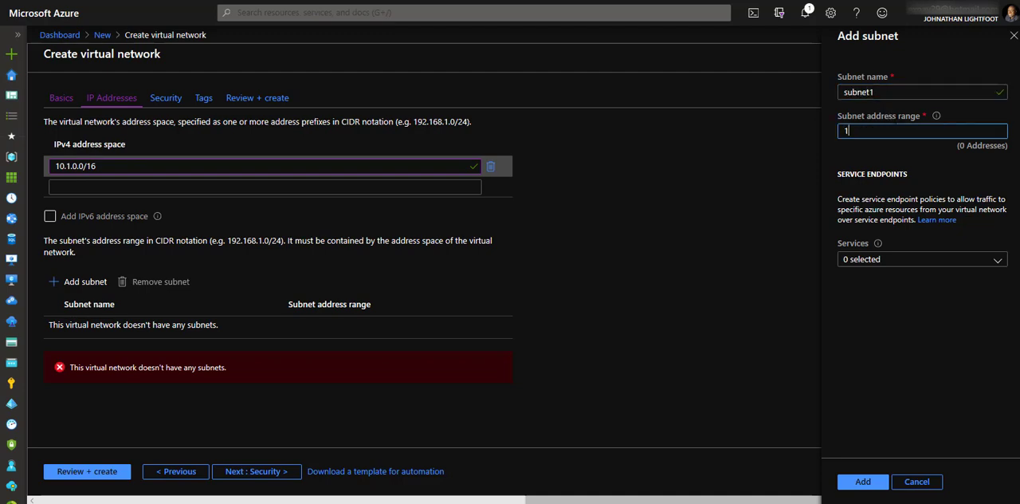
text(0.1.0.0/)
text(24)
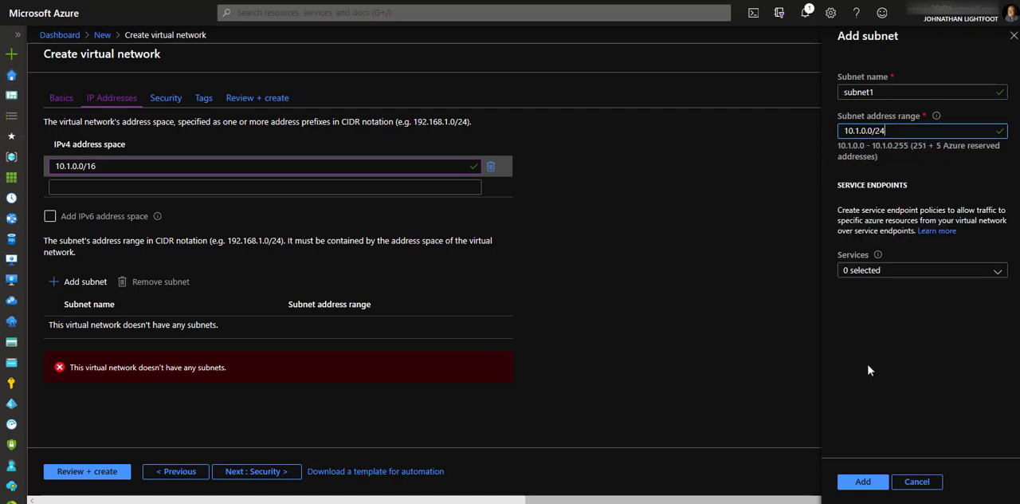
click(863, 481)
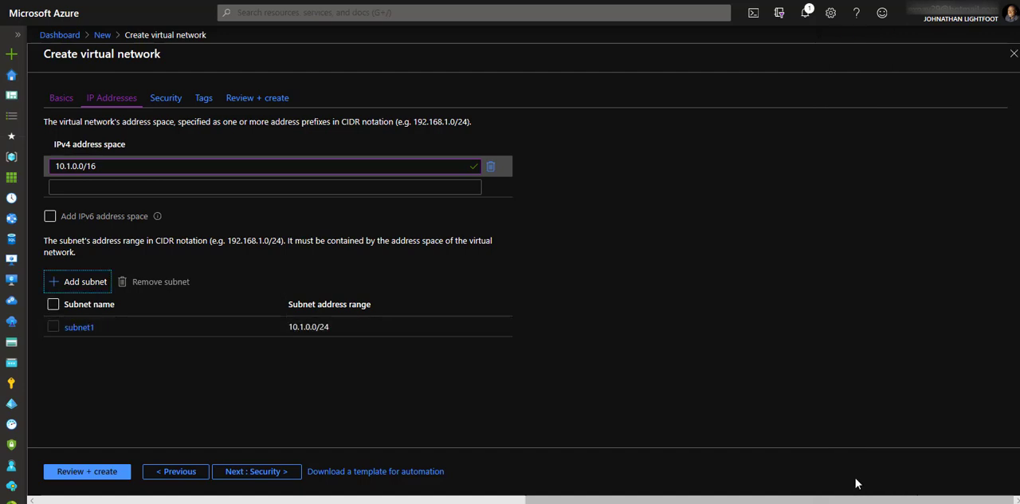
- Keep the default security and tag settings, create the virtual network, and open the deployed resource
click(266, 475)
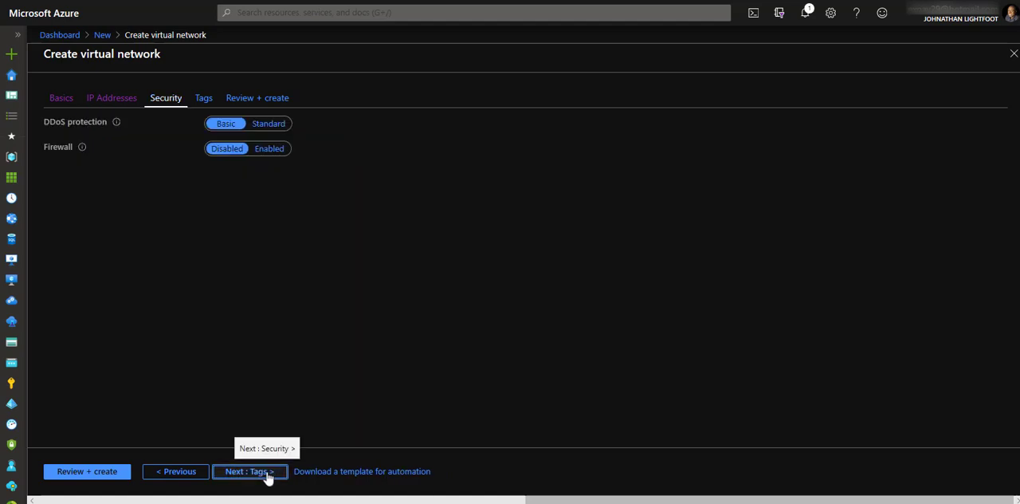
click(266, 475)
click(266, 475)
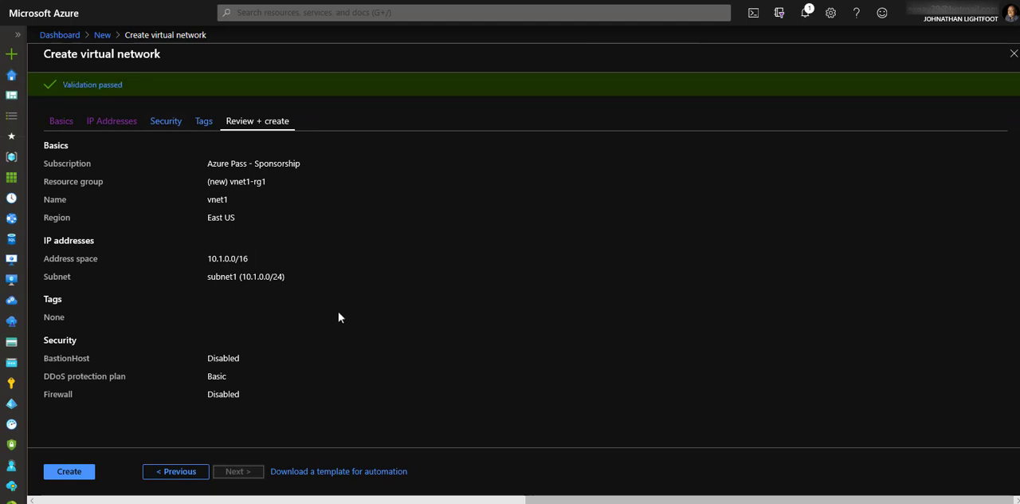
click(83, 472)
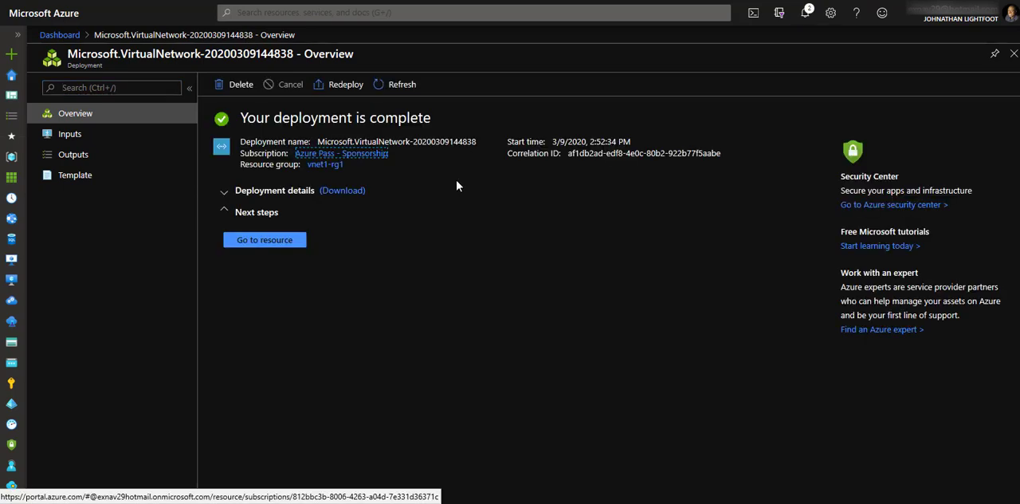
click(263, 240)
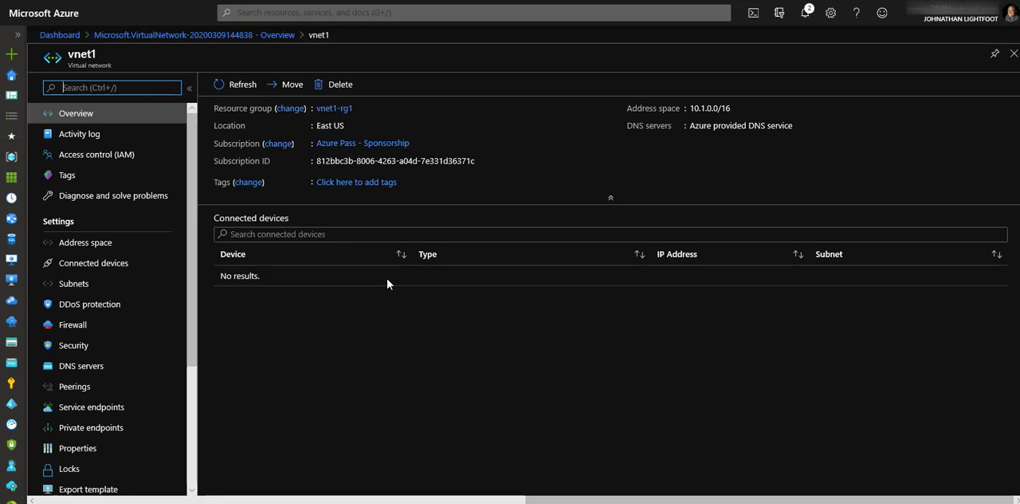
- Start creating a new resource and open the marketplace's full list of featured Compute offerings
click(12, 55)
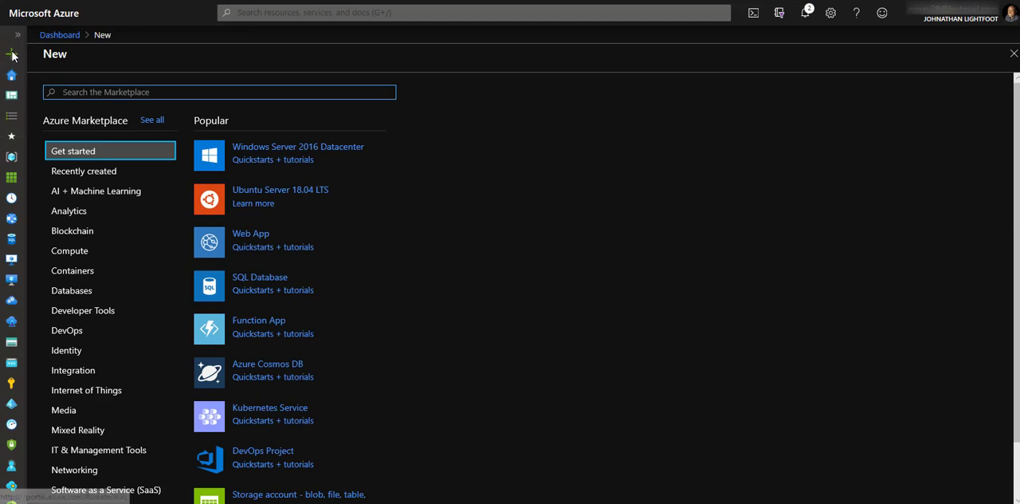
click(86, 251)
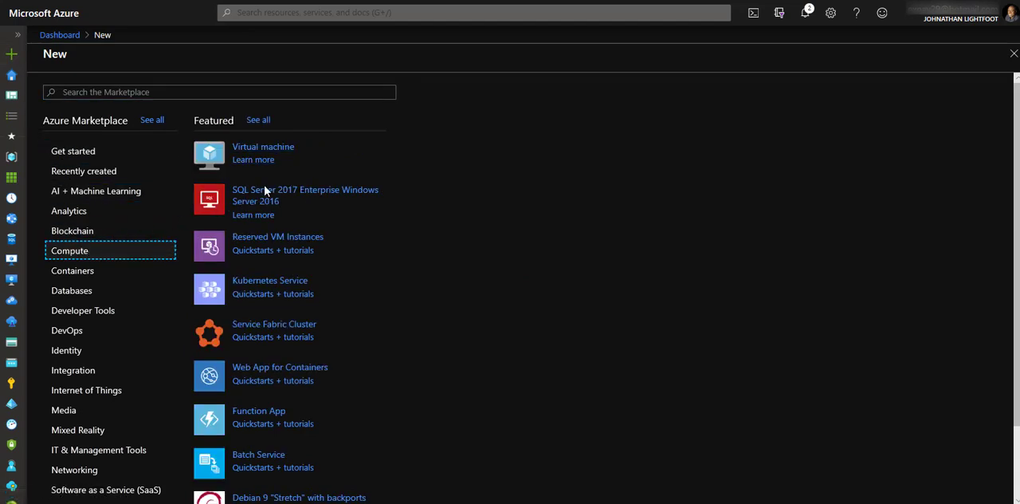
scroll(265, 192, down, 1)
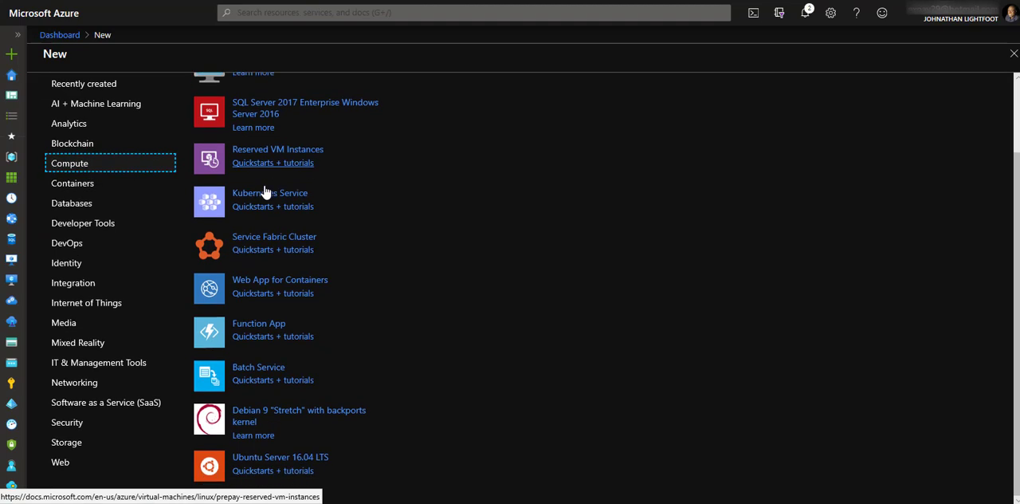
scroll(264, 192, up, 1)
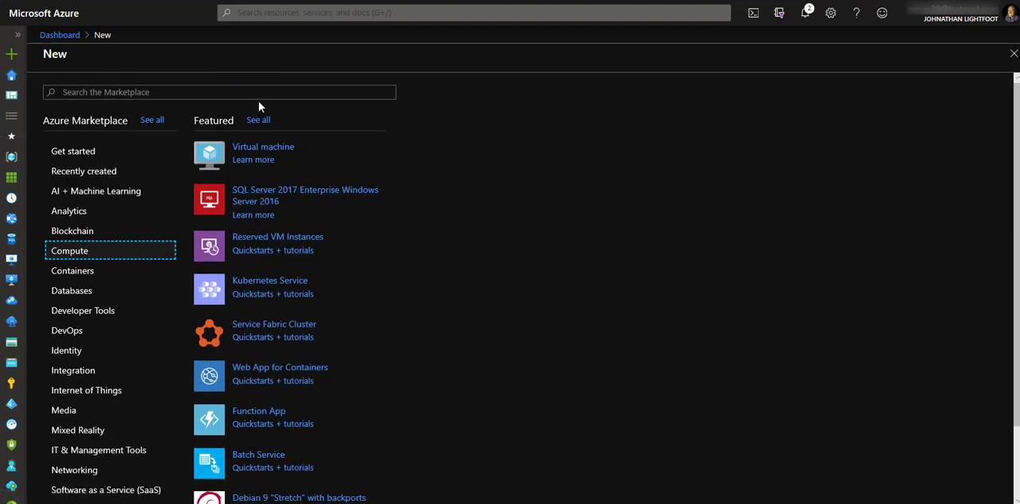
scroll(333, 199, down, 1)
scroll(333, 197, up, 1)
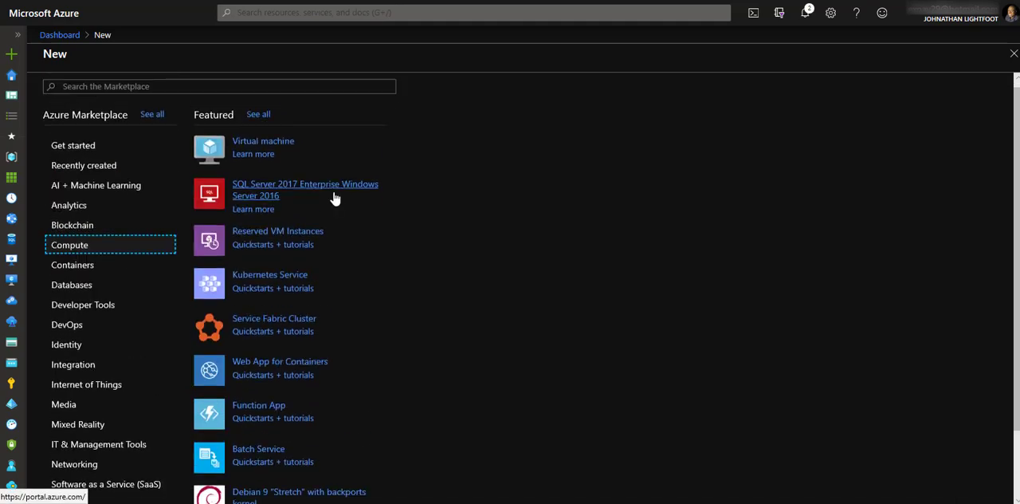
click(264, 122)
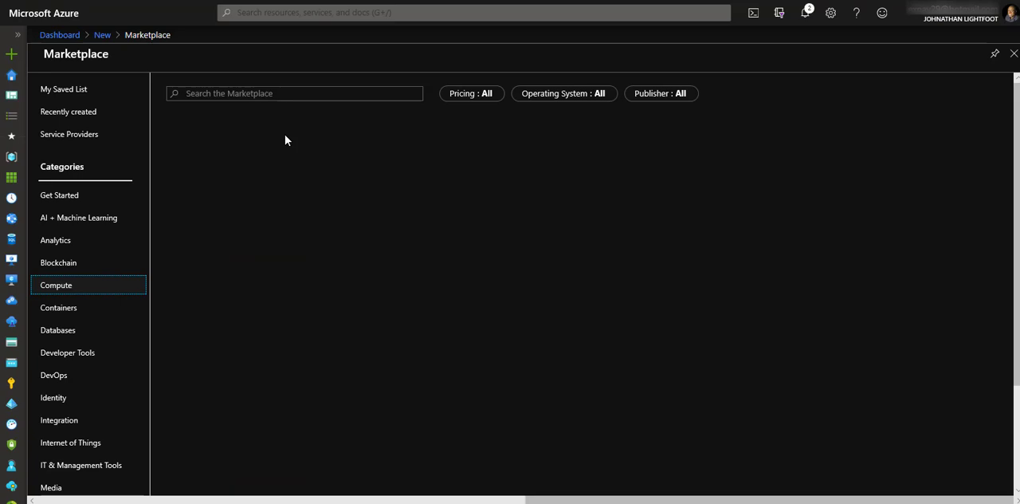
- Choose Microsoft's Windows Server offering with the Windows Server 2016 Datacenter plan and start creating the virtual machine
scroll(360, 248, down, 3)
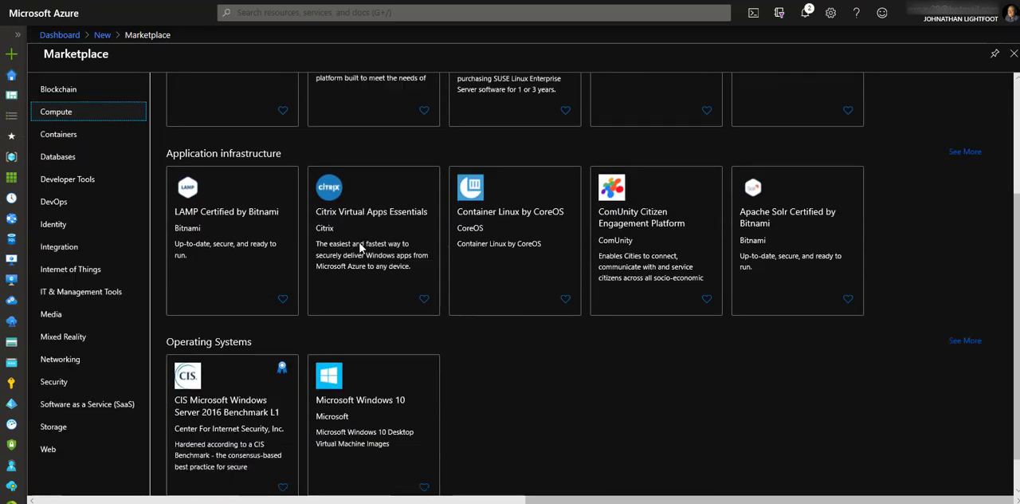
scroll(360, 248, down, 1)
scroll(359, 247, up, 4)
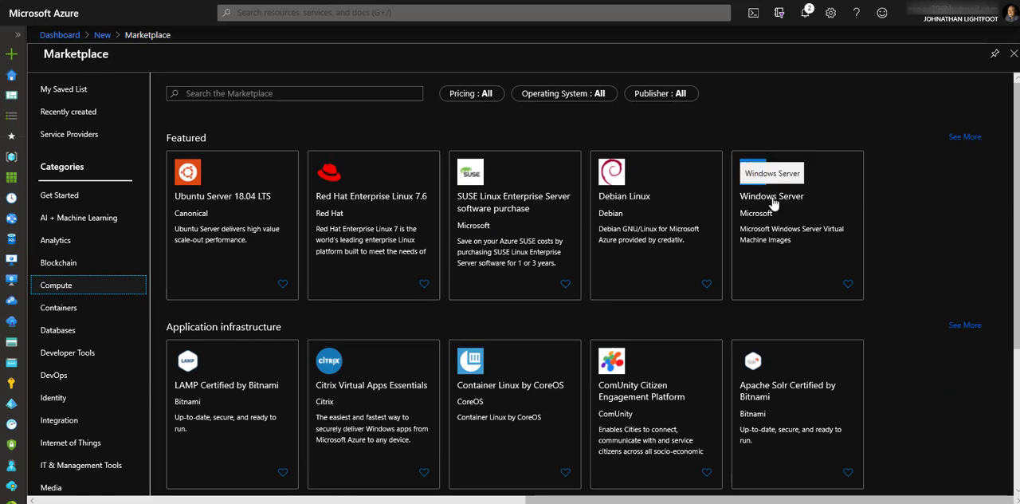
click(772, 205)
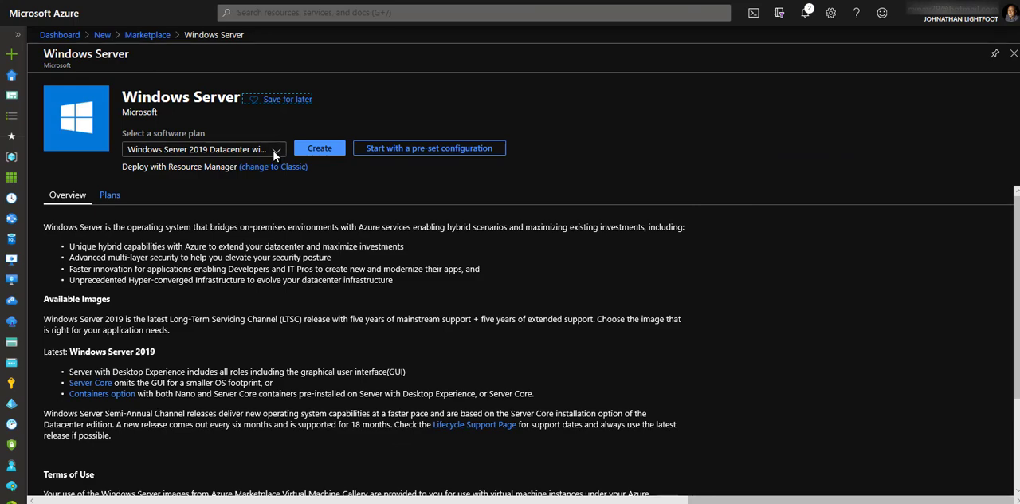
click(276, 151)
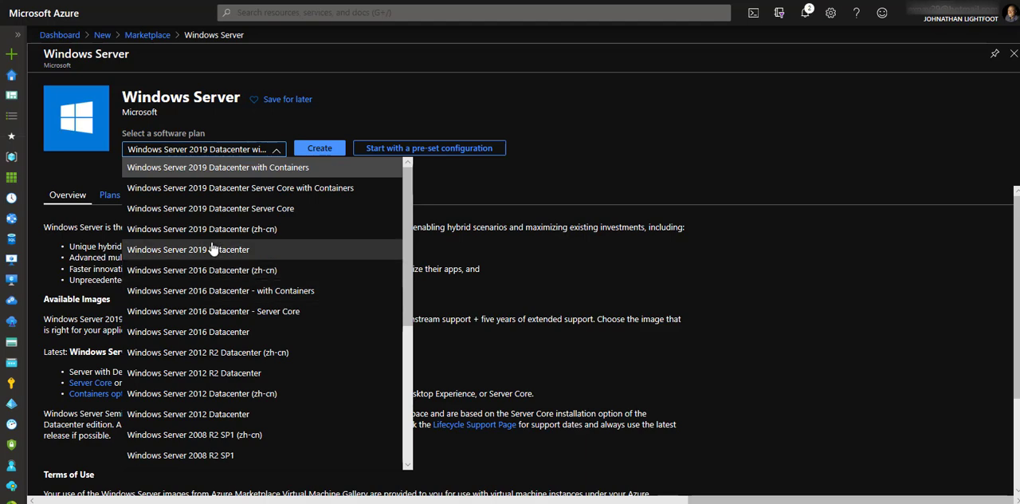
click(217, 338)
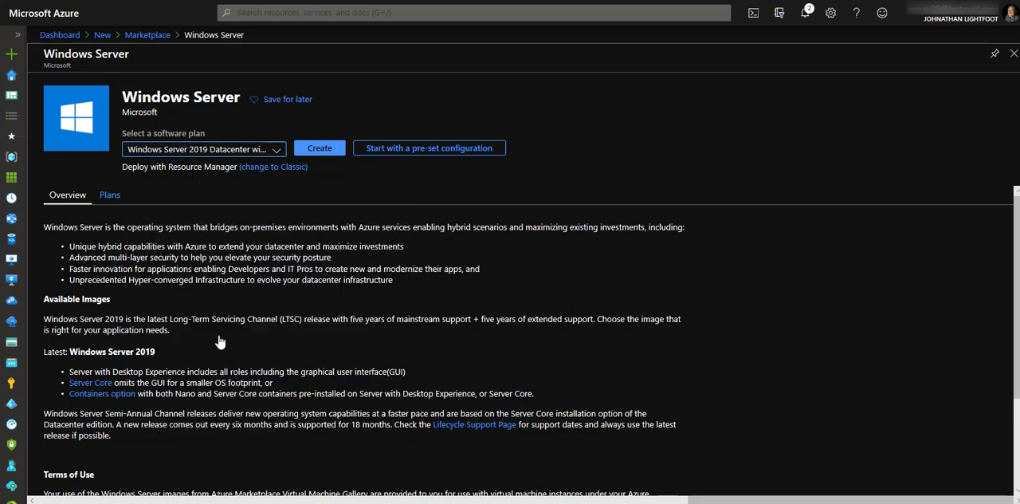
click(320, 149)
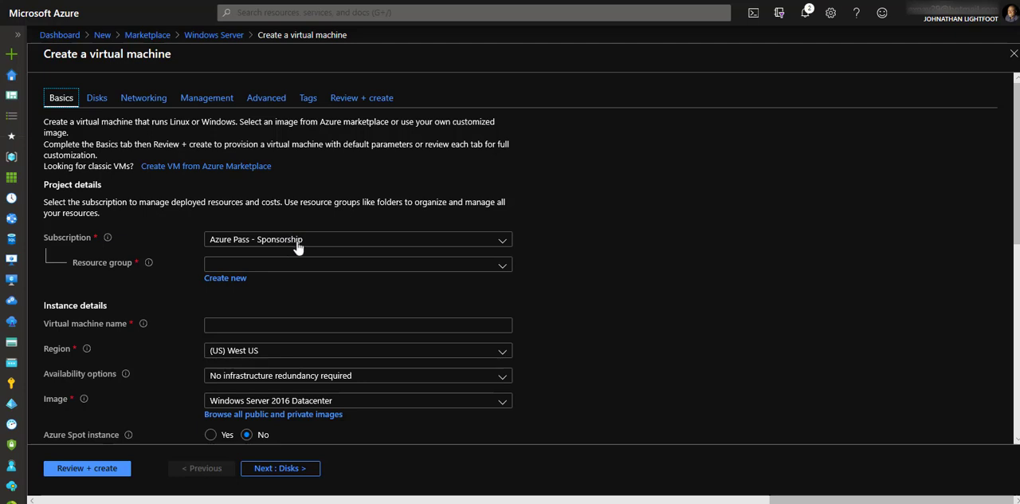
- Assign the virtual machine to resource group vnet1-rg1, name it vm1, and set its region to (US) East US
click(501, 265)
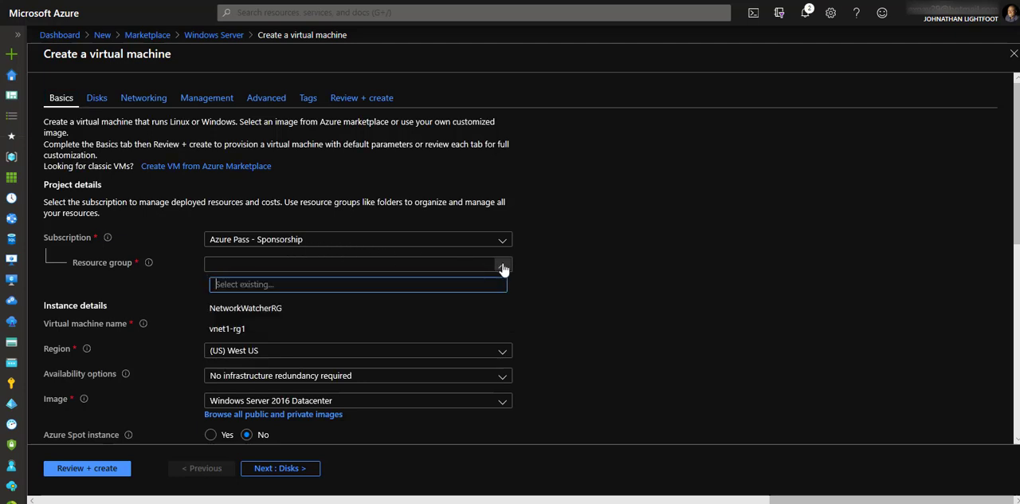
click(233, 328)
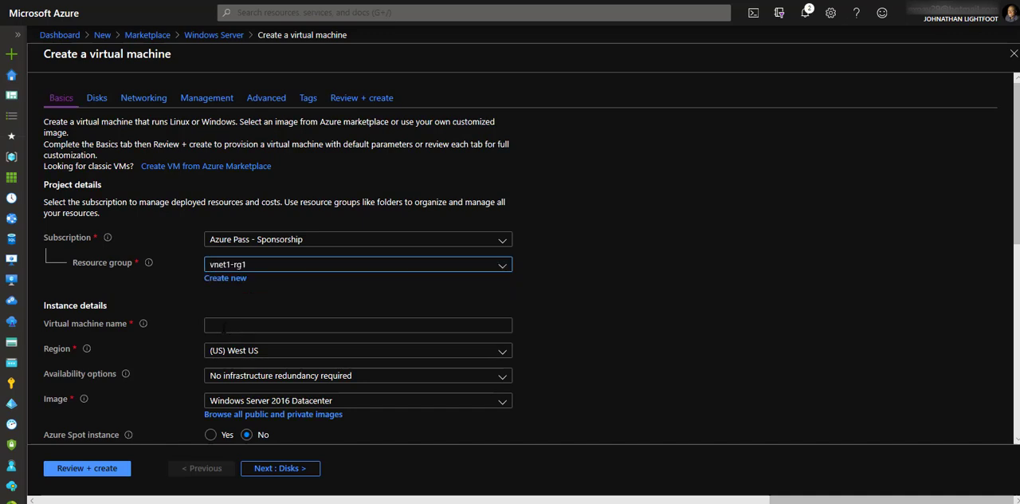
click(224, 327)
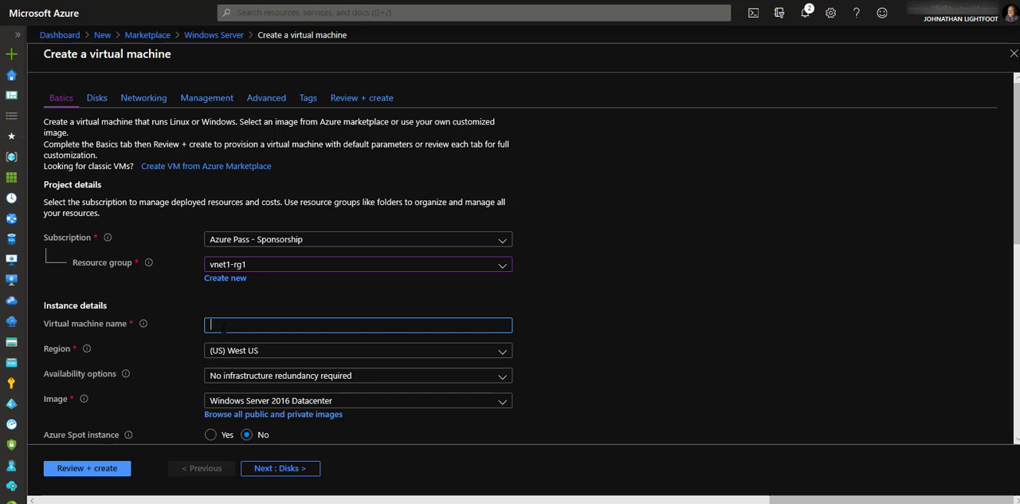
text(vm)
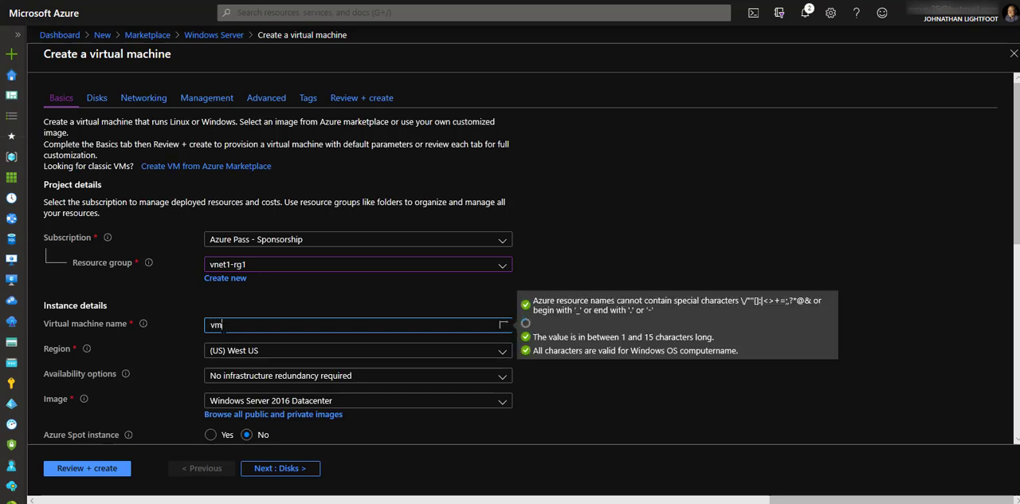
text(1)
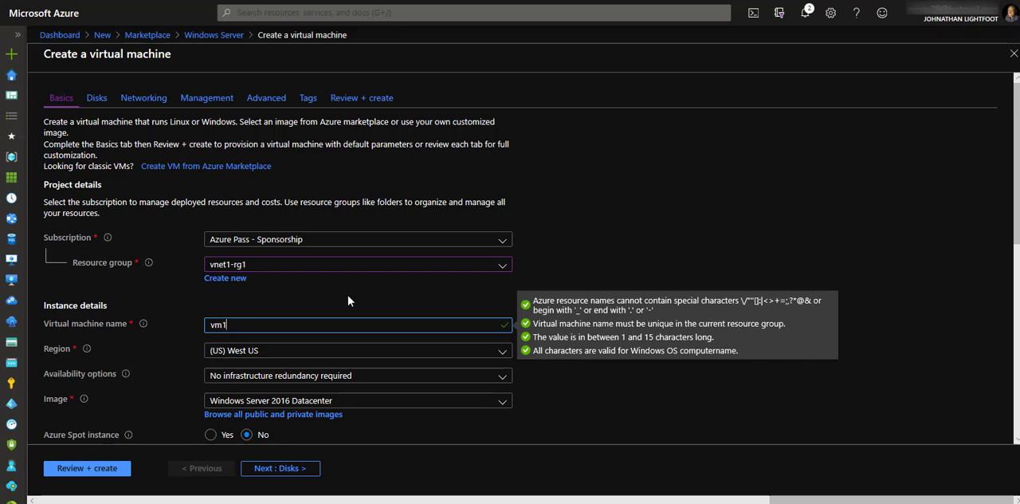
click(235, 360)
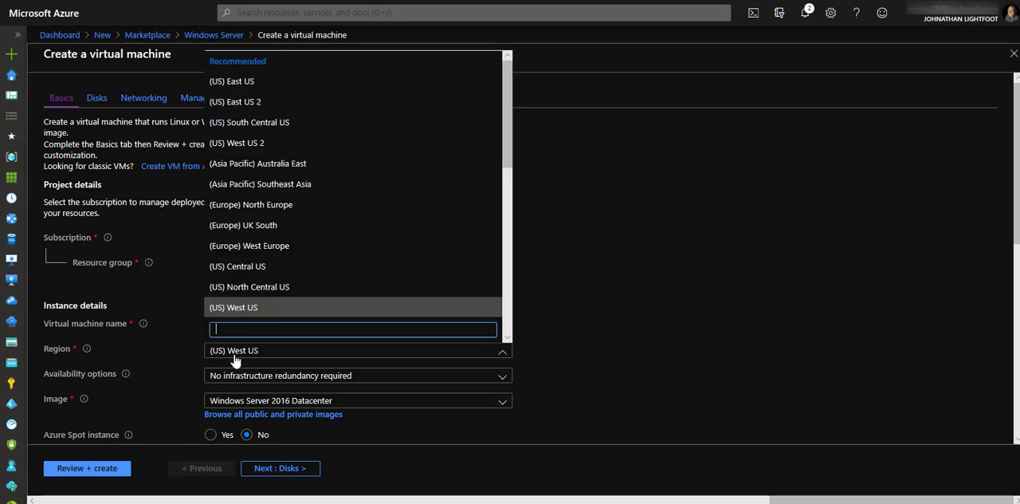
click(233, 81)
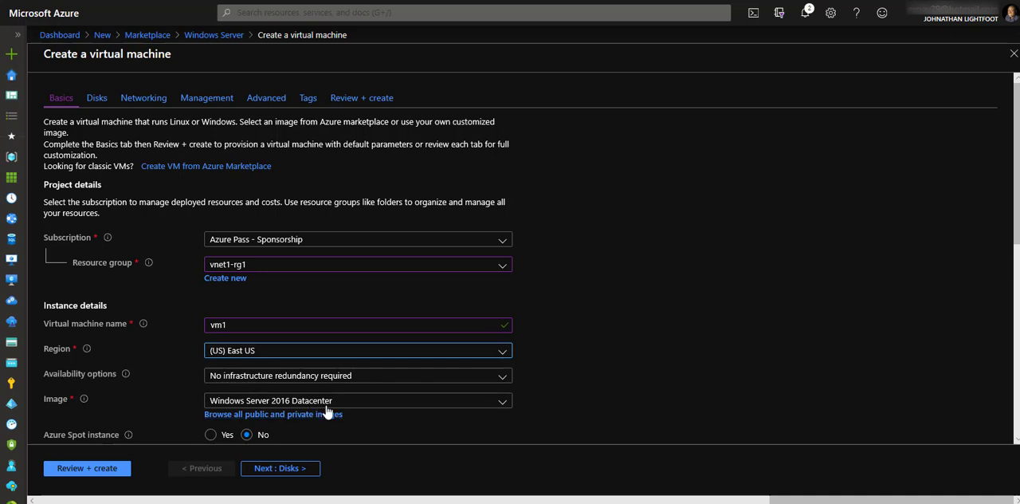
- Set the administrator username to azureuser and fill in the account password and its confirmation
scroll(327, 411, down, 3)
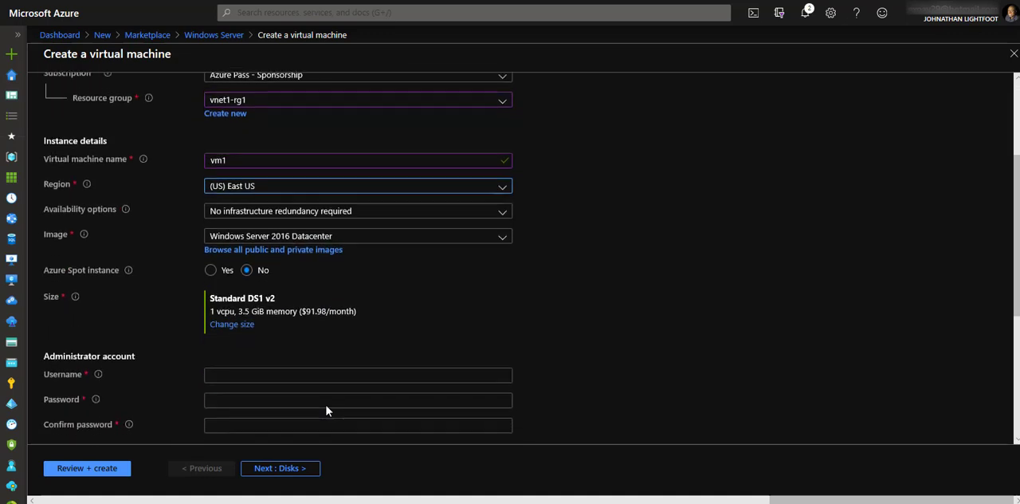
scroll(327, 410, down, 2)
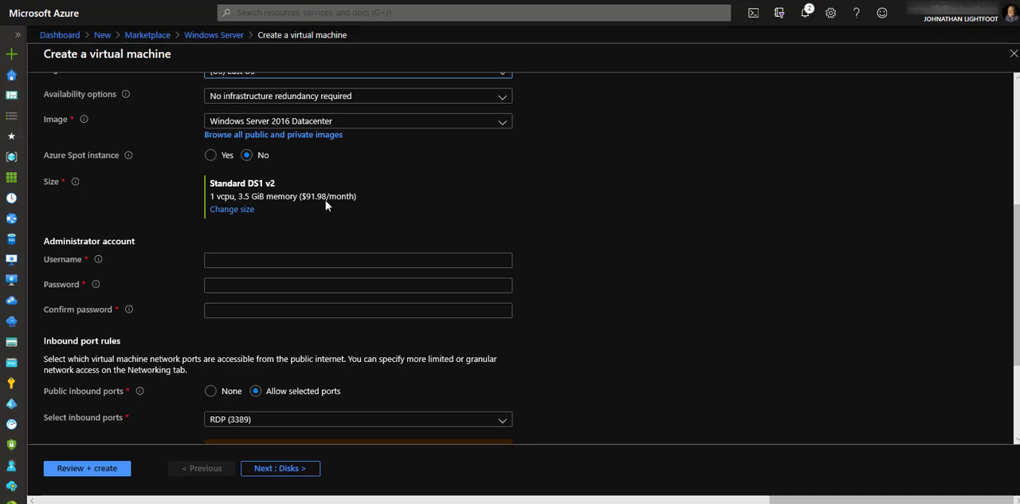
click(245, 257)
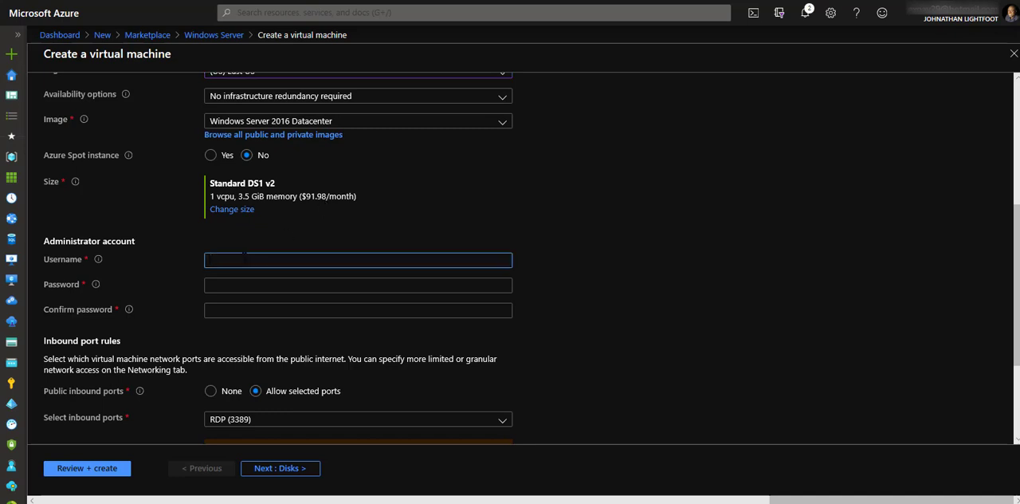
text(azureuser)
click(225, 284)
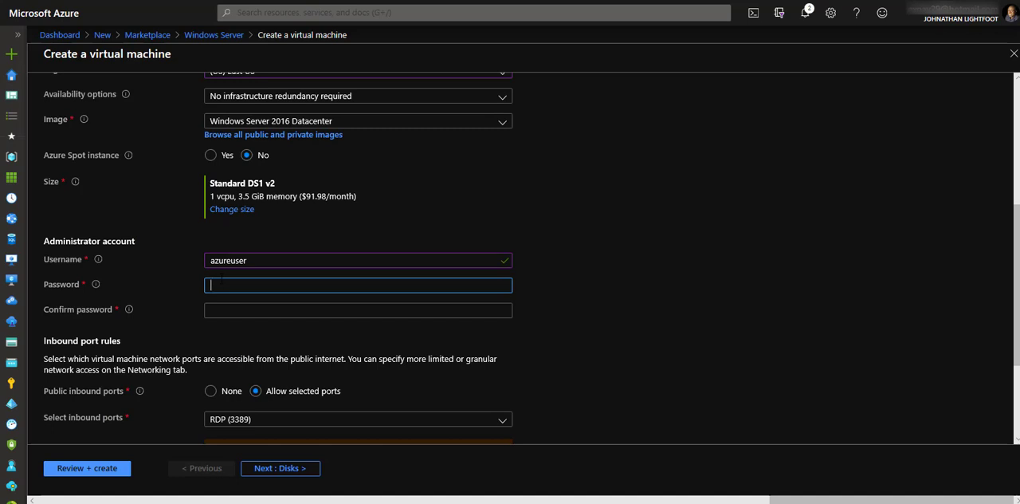
text(*************)
key(Tab)
text(*************)
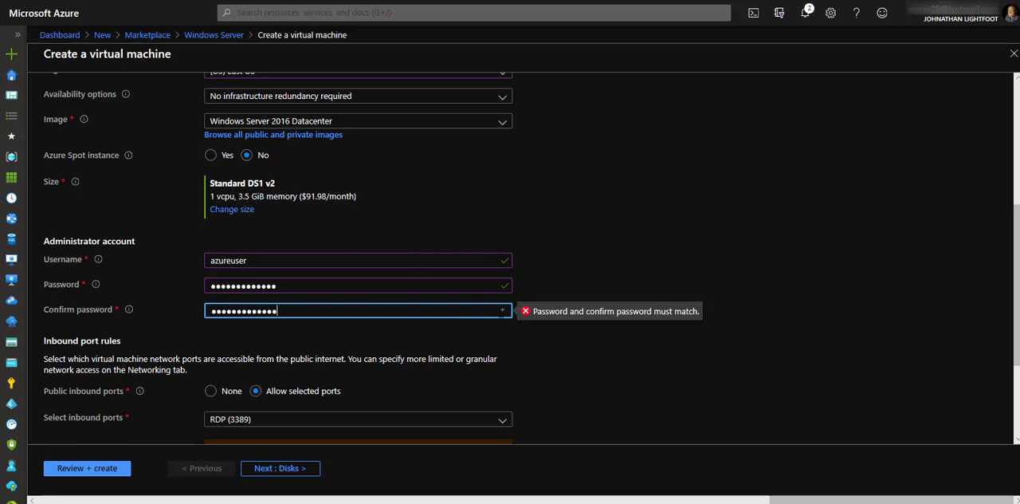
- Replace the administrator account's password entry so that it matches the confirmation
click(505, 348)
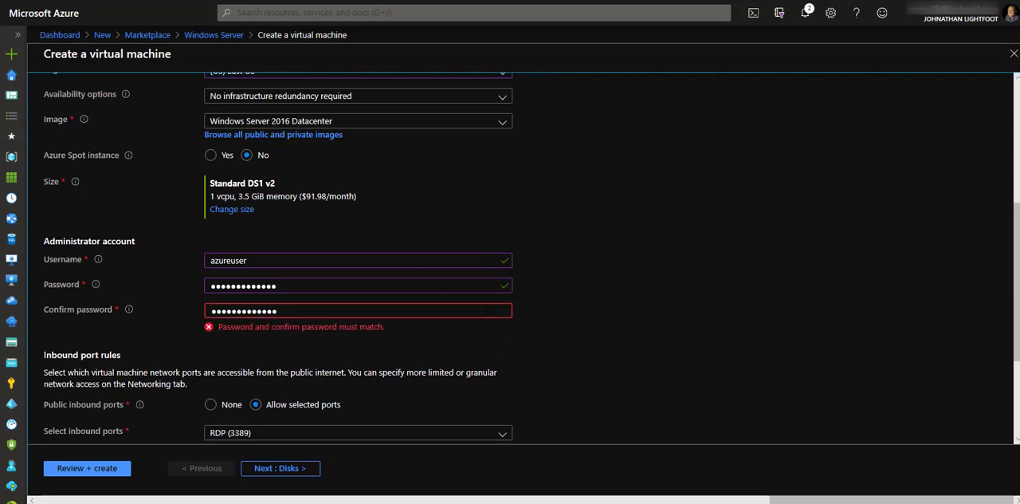
click(483, 310)
click(488, 285)
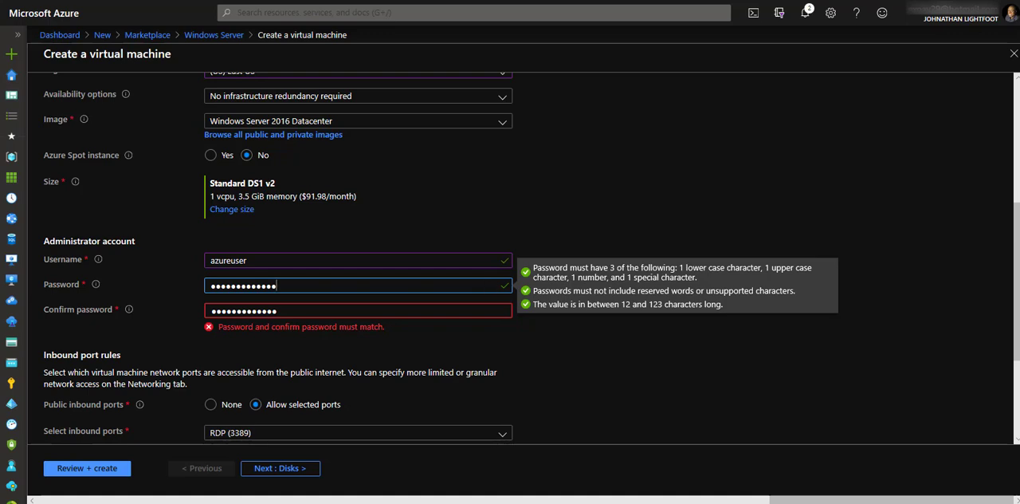
drag(279, 286, 205, 296)
text(•••••)
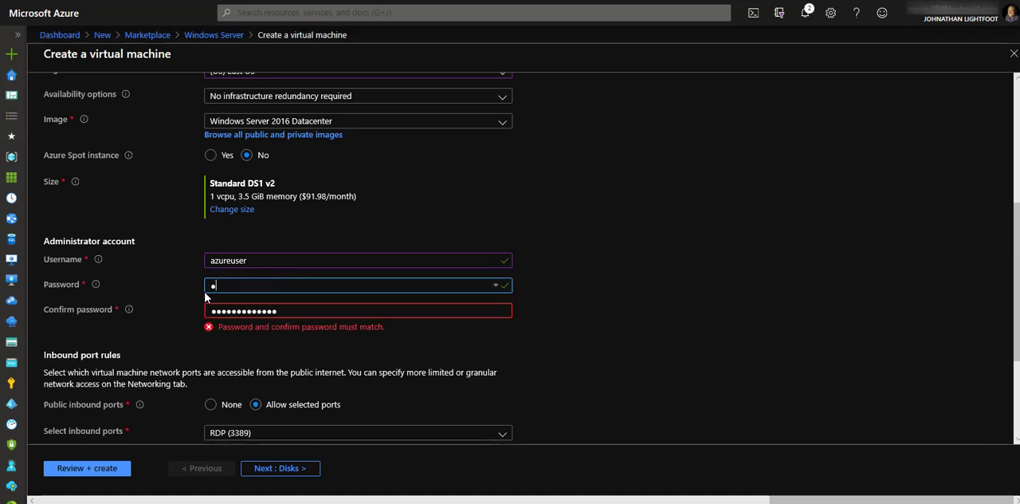
text(••••••••)
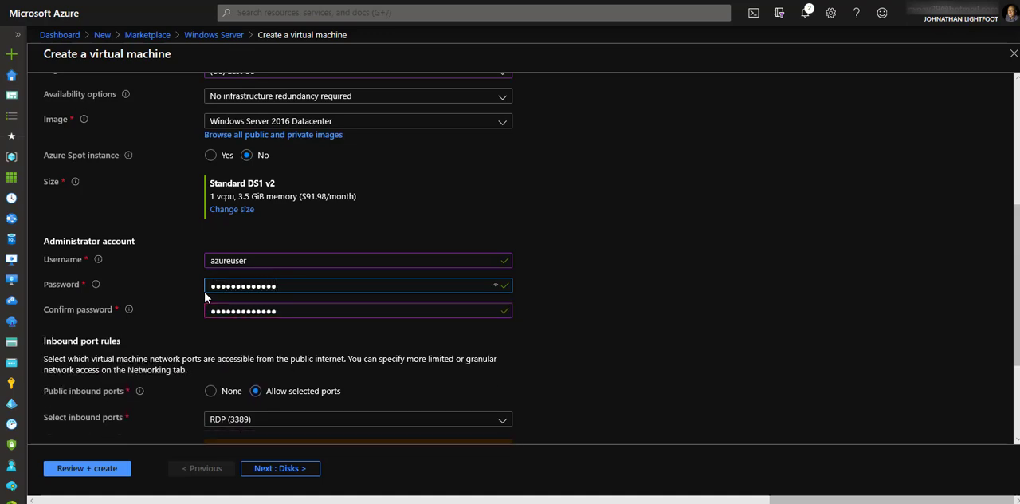
key(Tab)
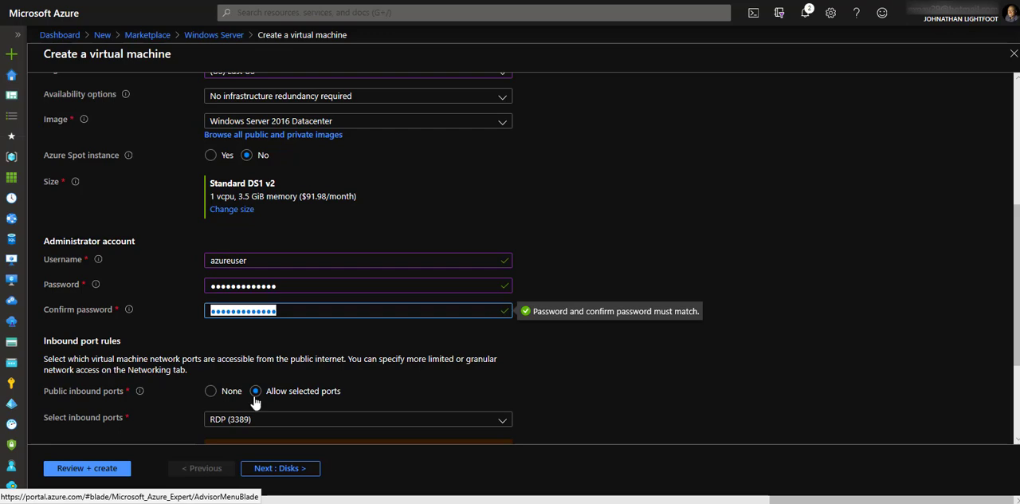
- Add HTTP (80), HTTPS (443) and SSH (22) to the allowed public inbound ports alongside RDP
click(307, 423)
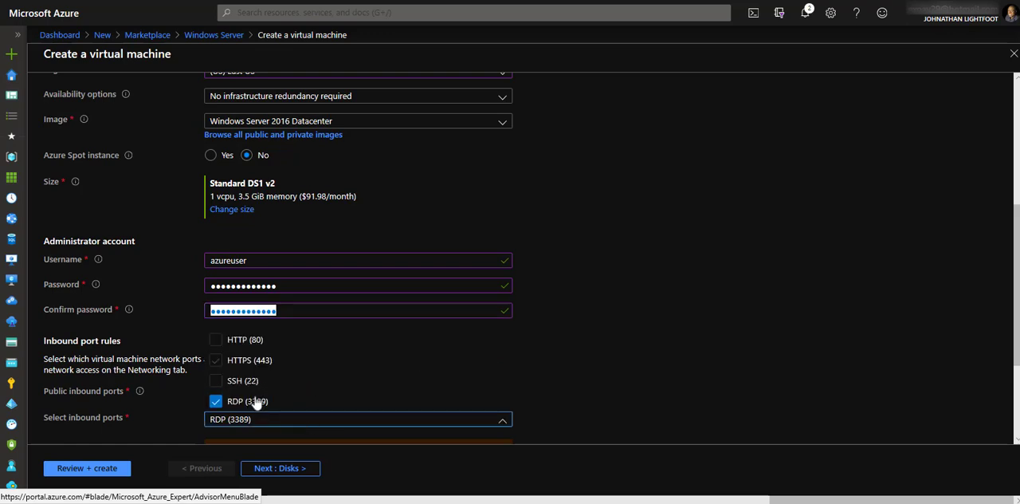
click(215, 341)
click(215, 363)
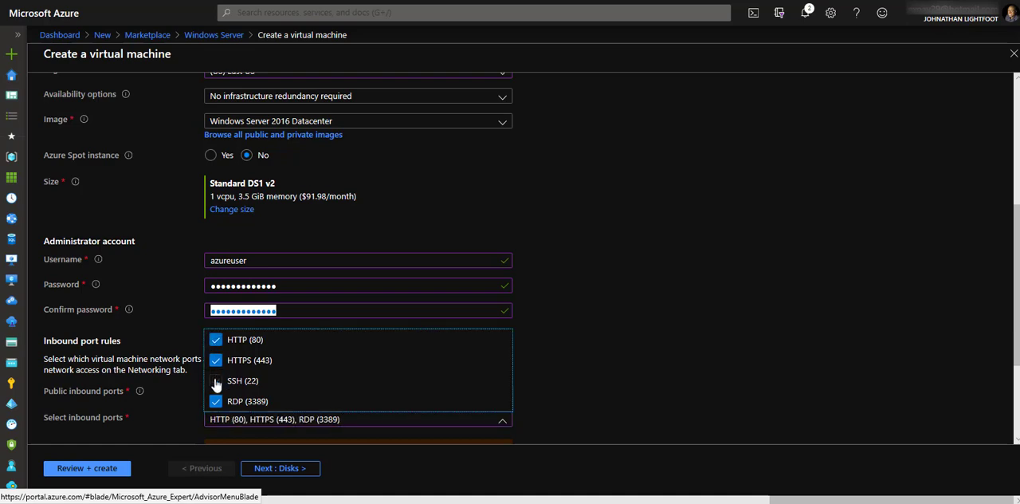
click(215, 381)
- Keep the default disk options, proceed to the networking settings, and review the network interface and load balancing options
click(285, 468)
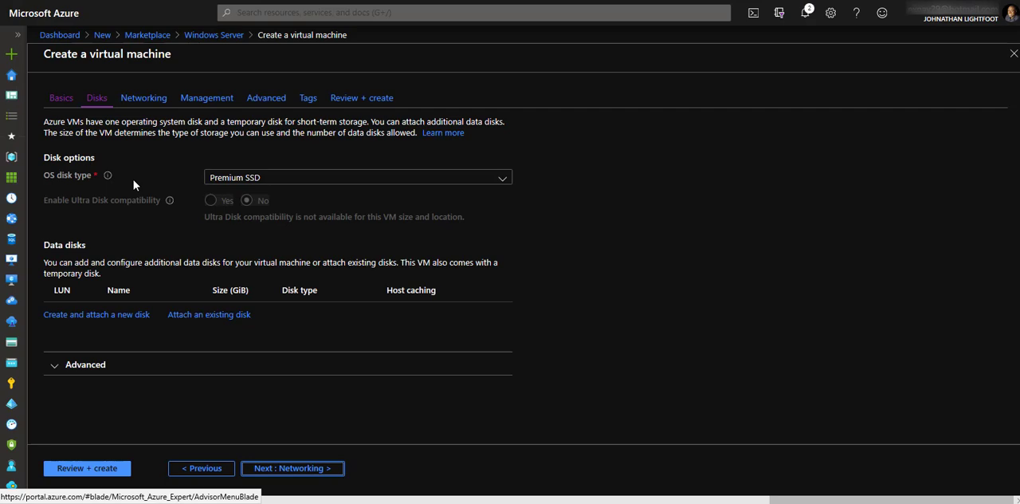
click(269, 468)
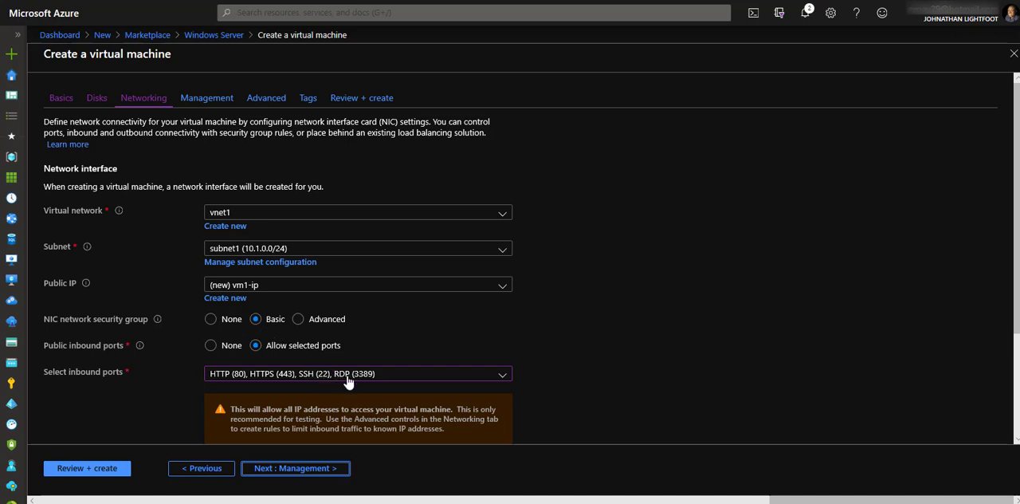
scroll(348, 381, down, 2)
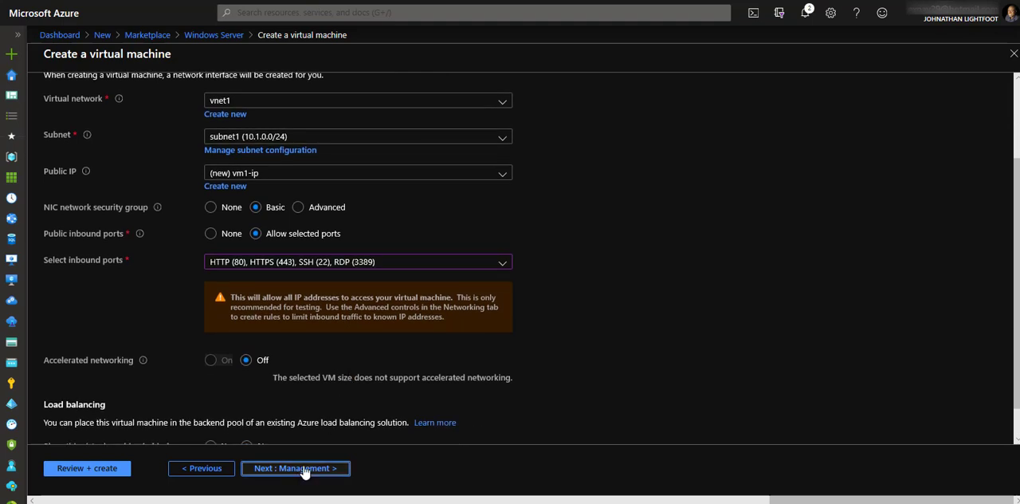
scroll(290, 379, down, 1)
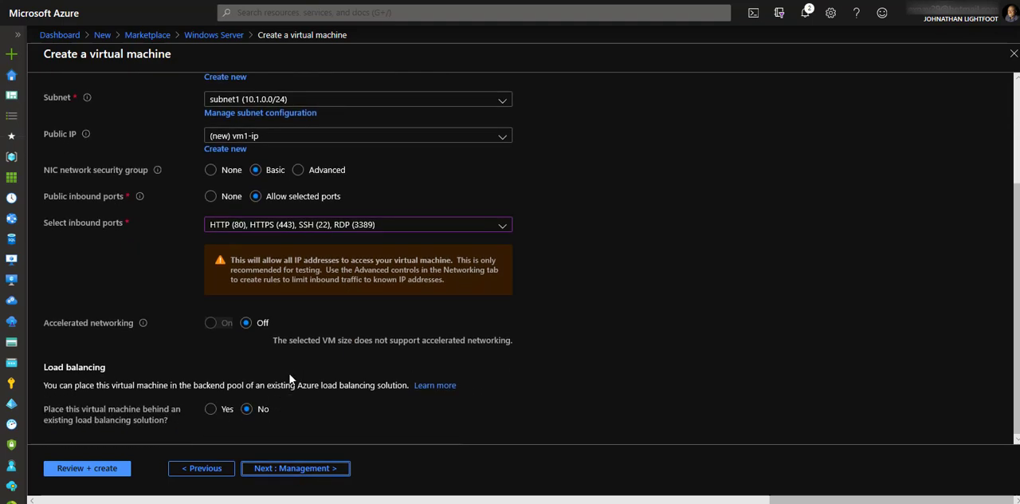
- Keep the default management, advanced and tag settings for vm1, validate the configuration, and create the virtual machine
click(279, 467)
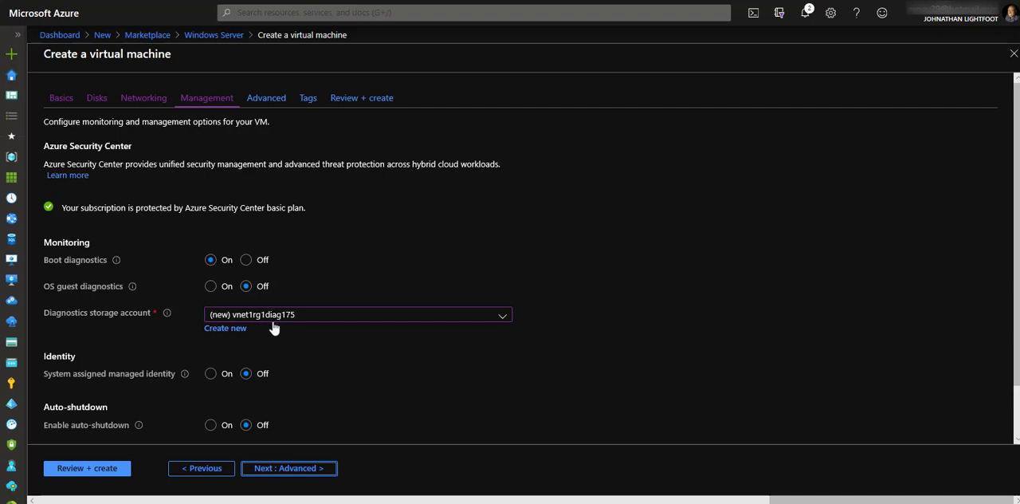
click(278, 470)
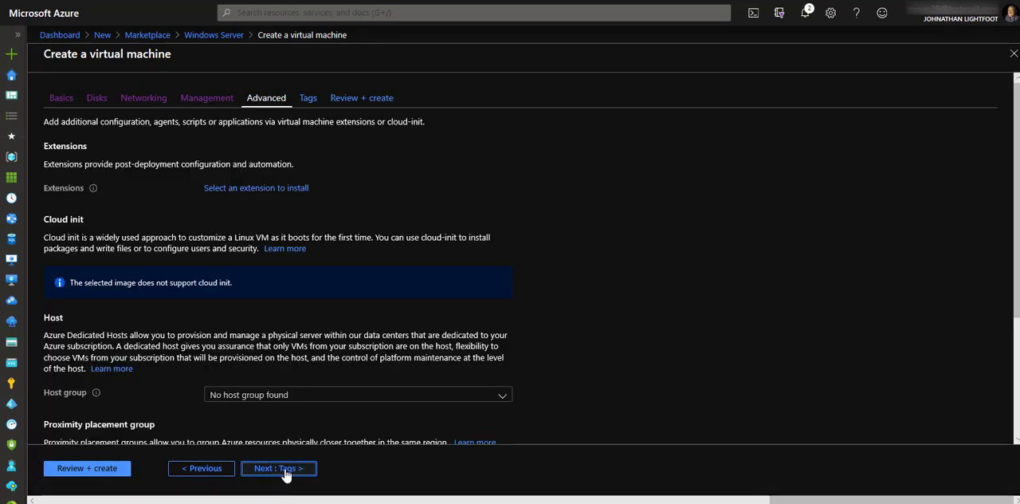
click(287, 472)
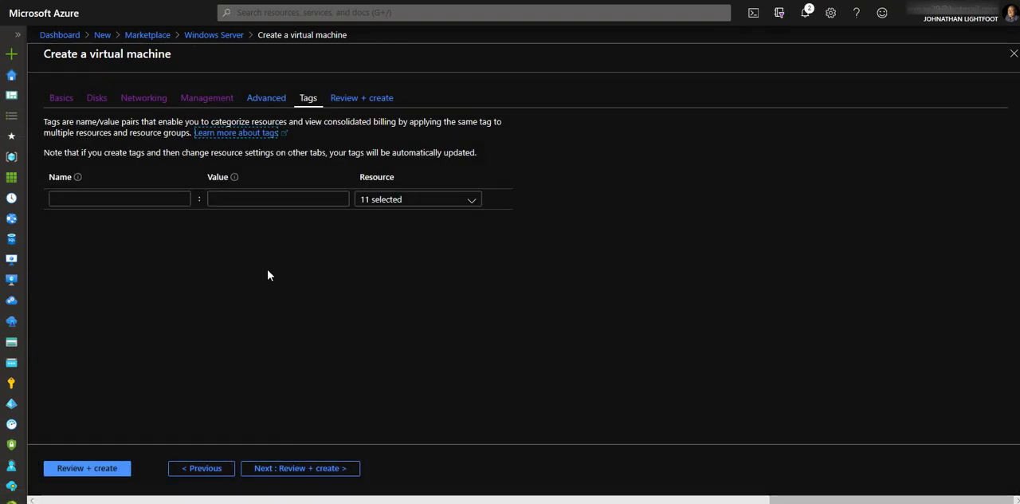
click(278, 471)
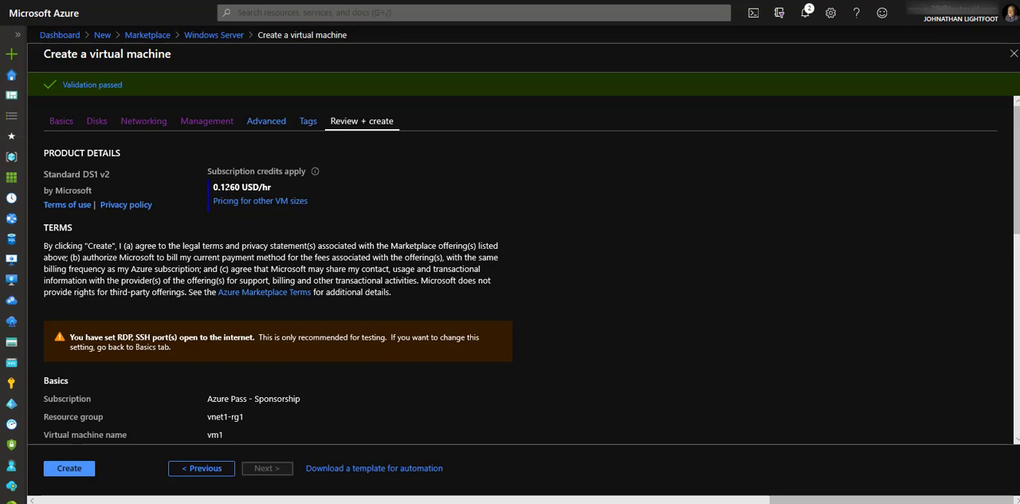
click(76, 472)
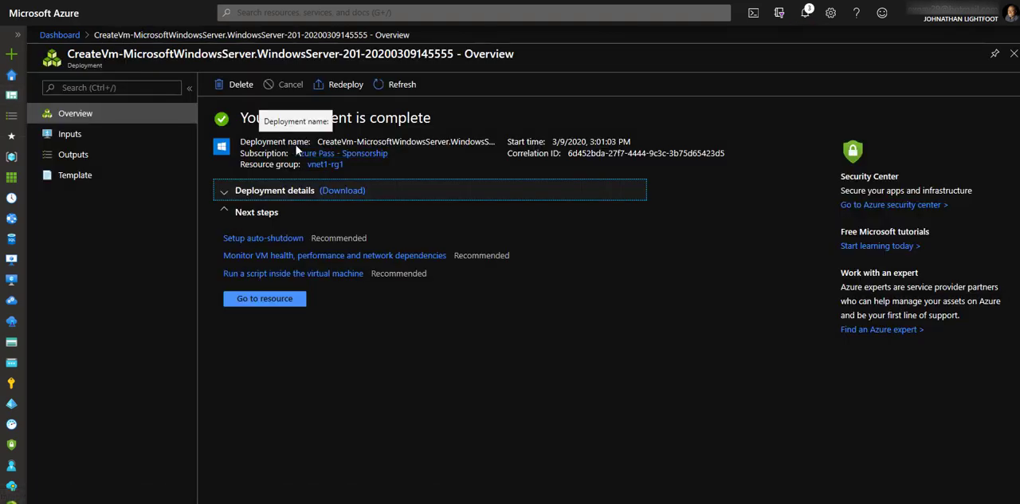
- Examine the resources listed in the deployment details, then open vm1 and review its overview and monitoring charts
click(223, 196)
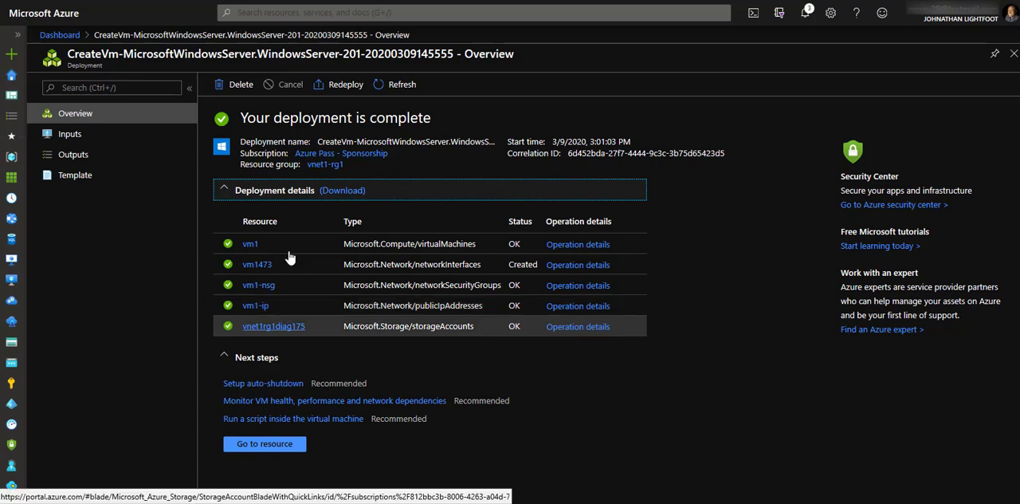
click(267, 447)
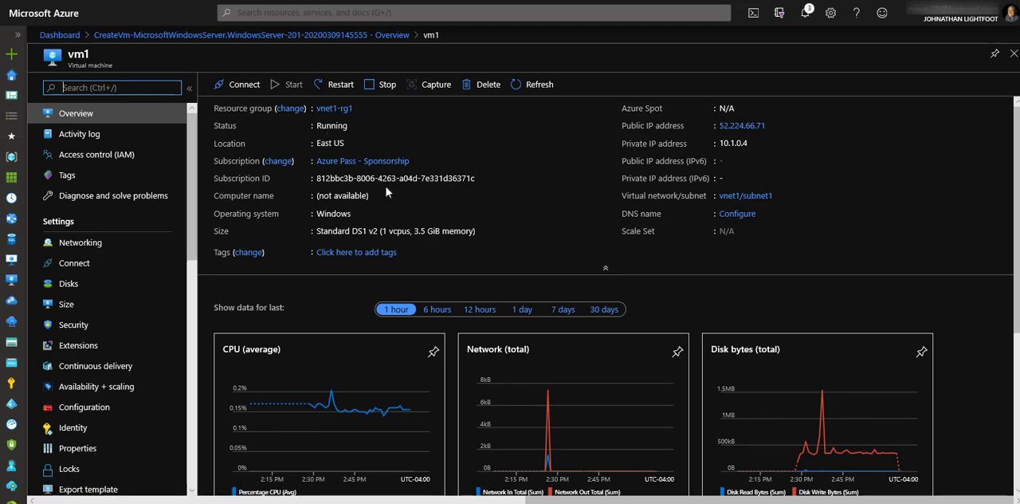
scroll(486, 283, down, 3)
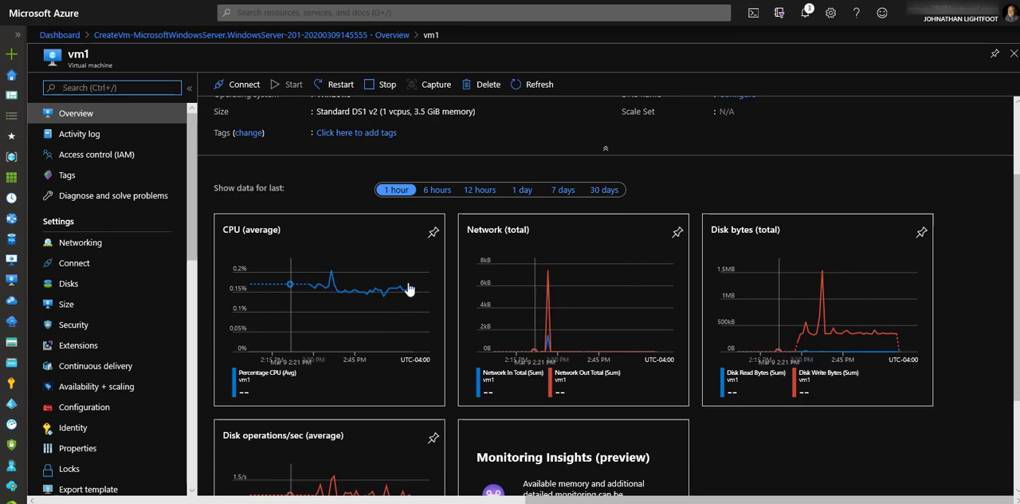
scroll(711, 410, up, 3)
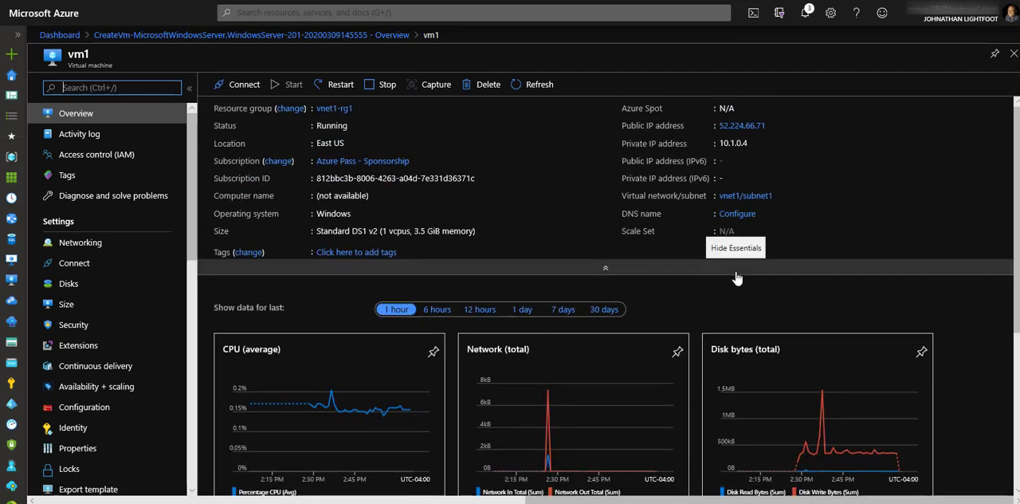
- Start creating another virtual machine from the Windows Server 2016 Datacenter marketplace offering
click(11, 60)
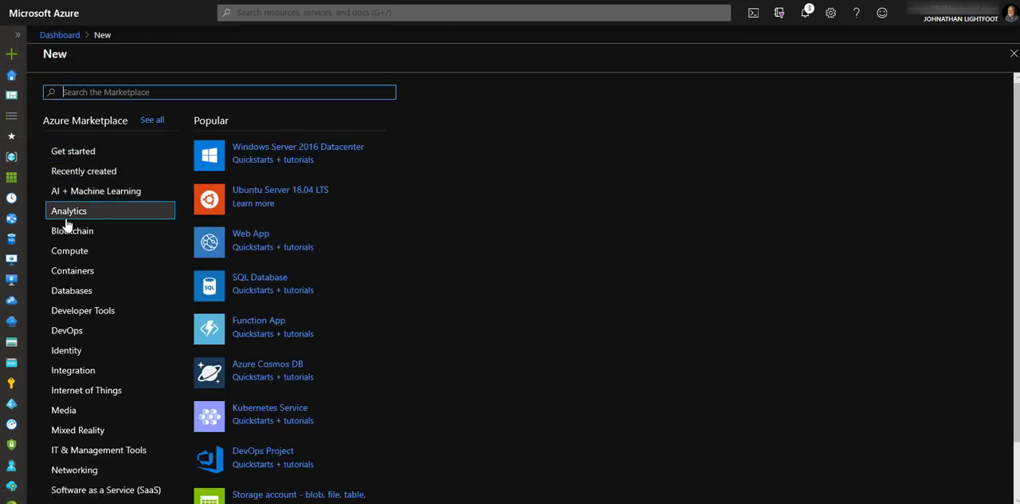
click(67, 259)
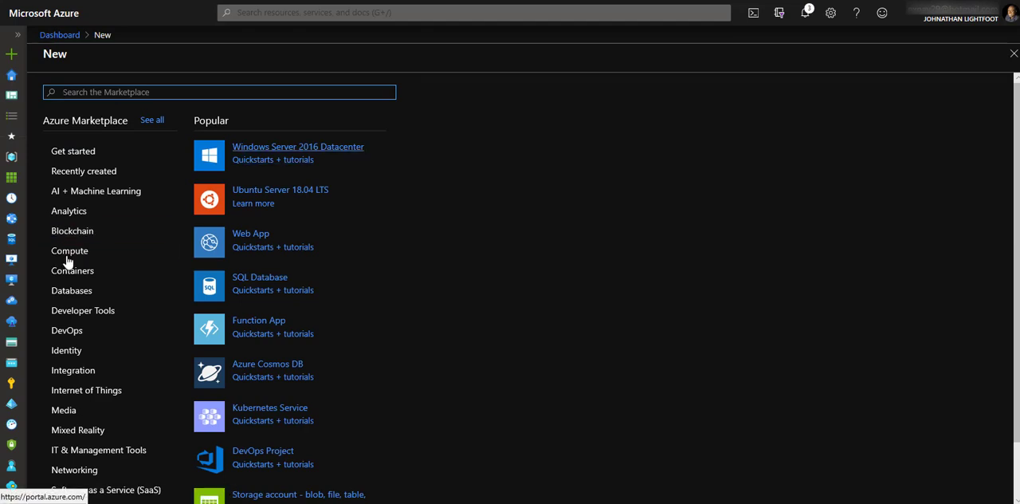
click(323, 154)
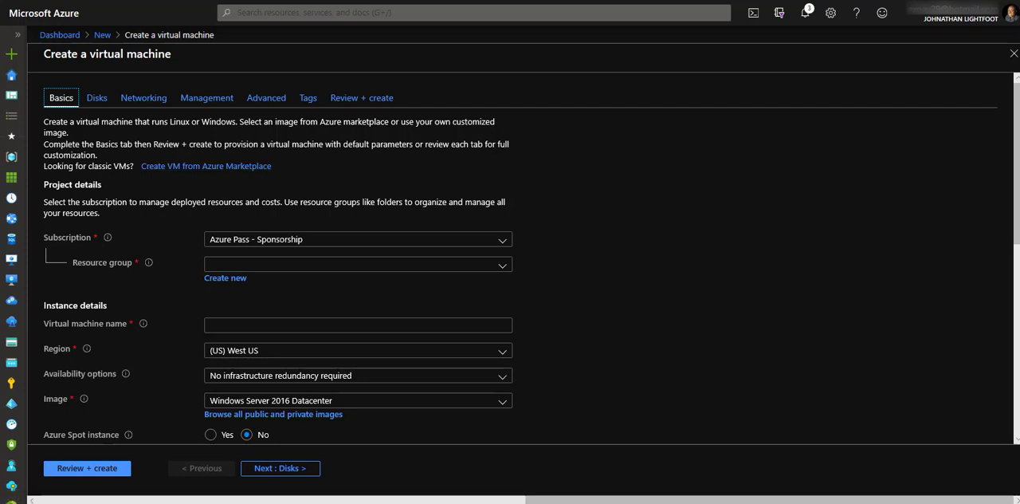
- Assign the new virtual machine to resource group vnet1-rg1, name it vm2, and set its region to (US) East US
click(278, 267)
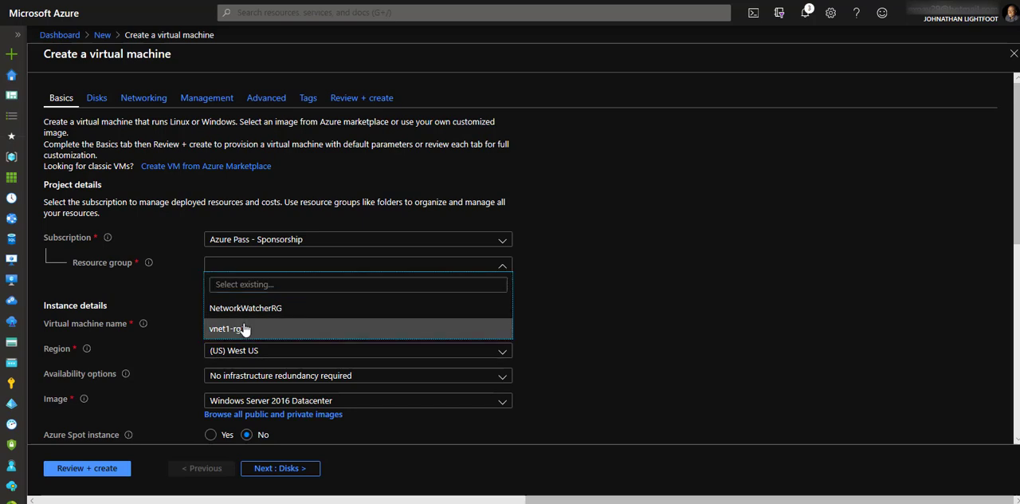
click(245, 329)
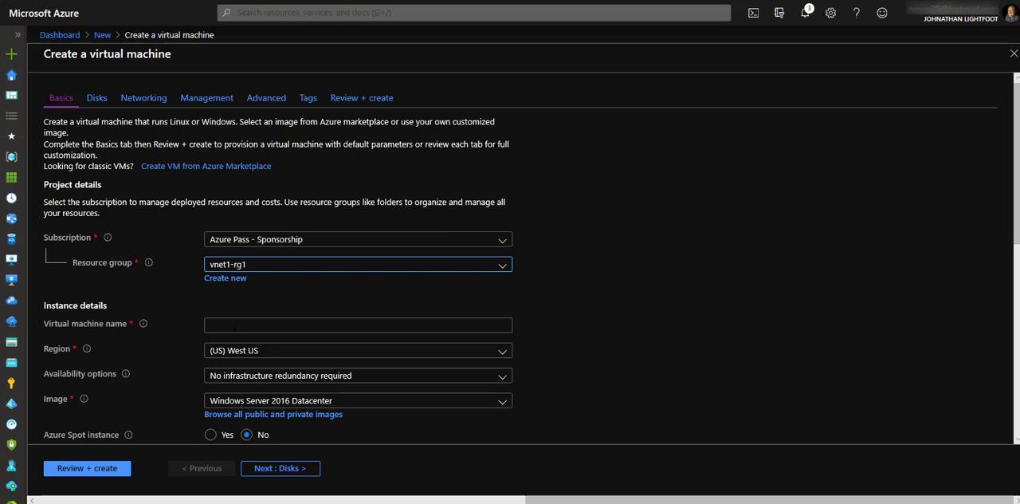
click(237, 327)
text(vm2)
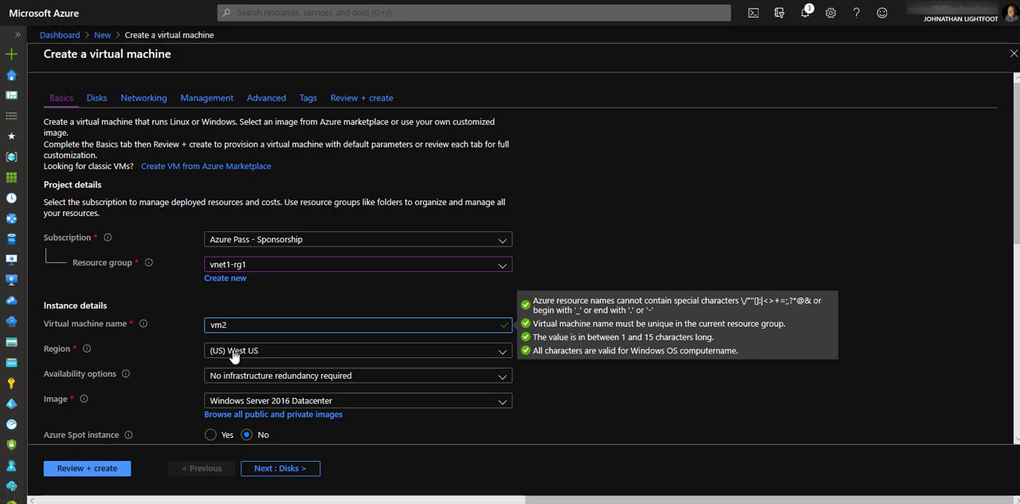
click(236, 351)
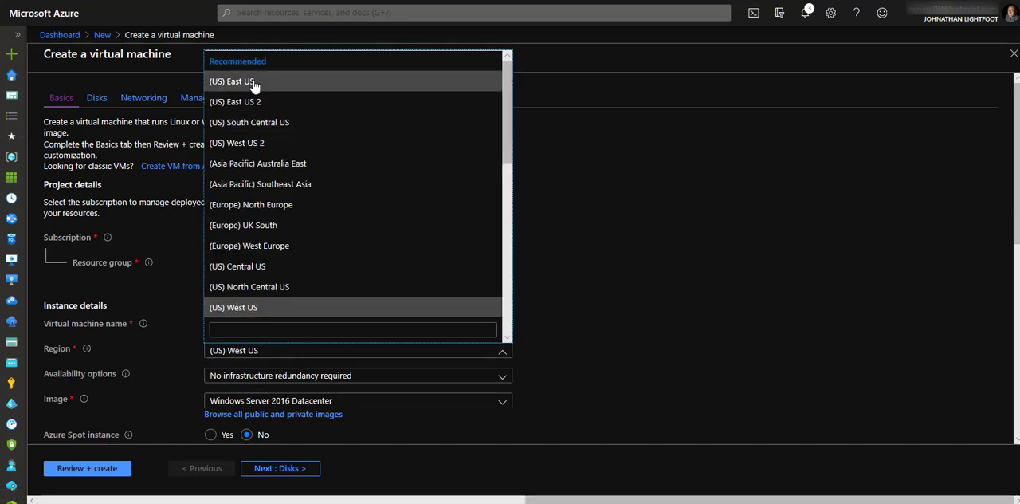
click(253, 84)
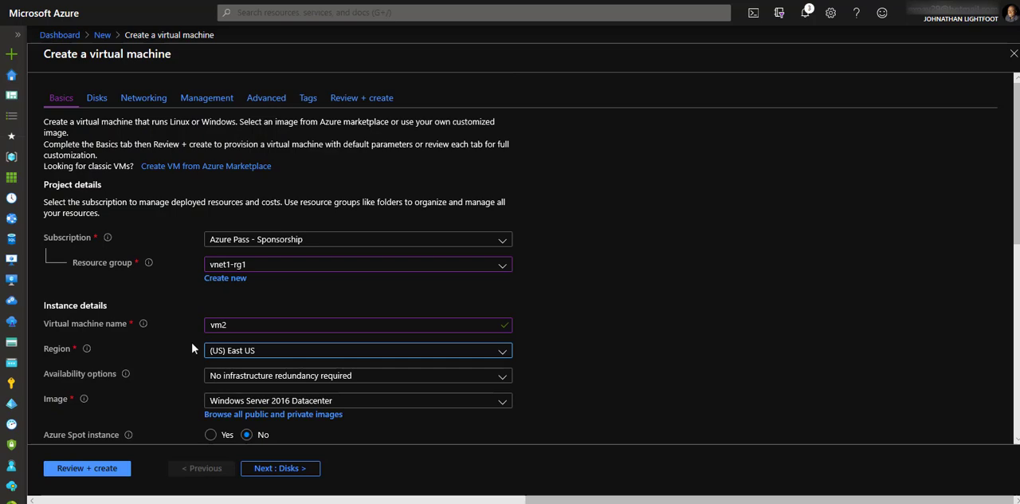
- Set vm2's administrator username to azueuser and fill in the account password and its confirmation
scroll(196, 317, down, 1)
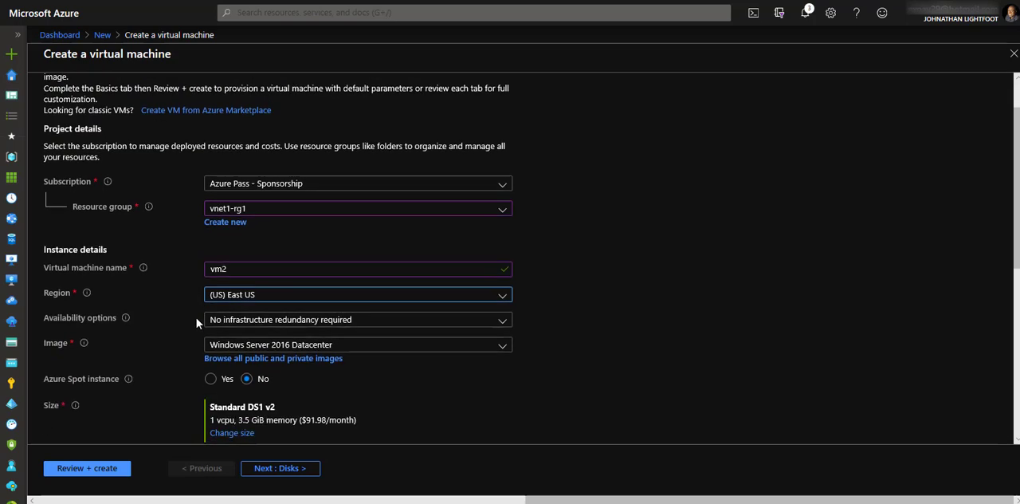
scroll(196, 317, down, 2)
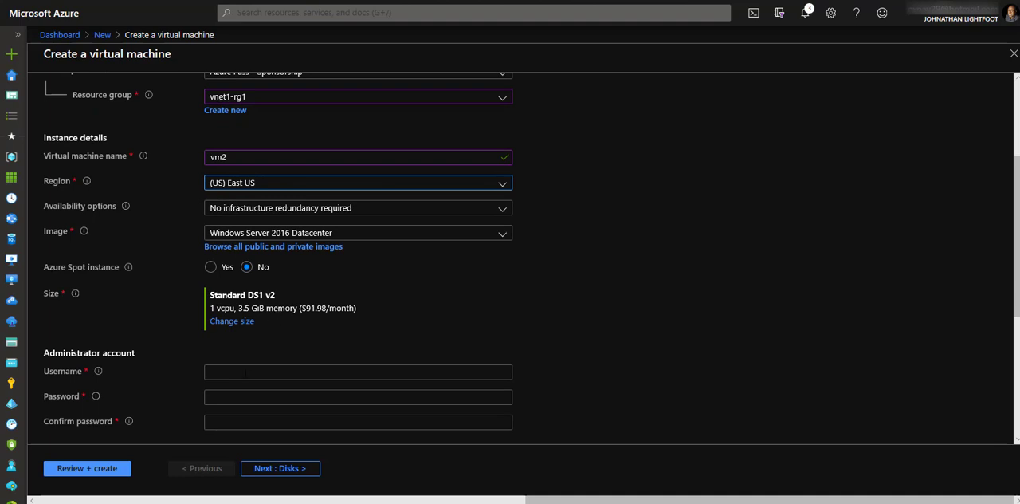
click(279, 372)
text(az)
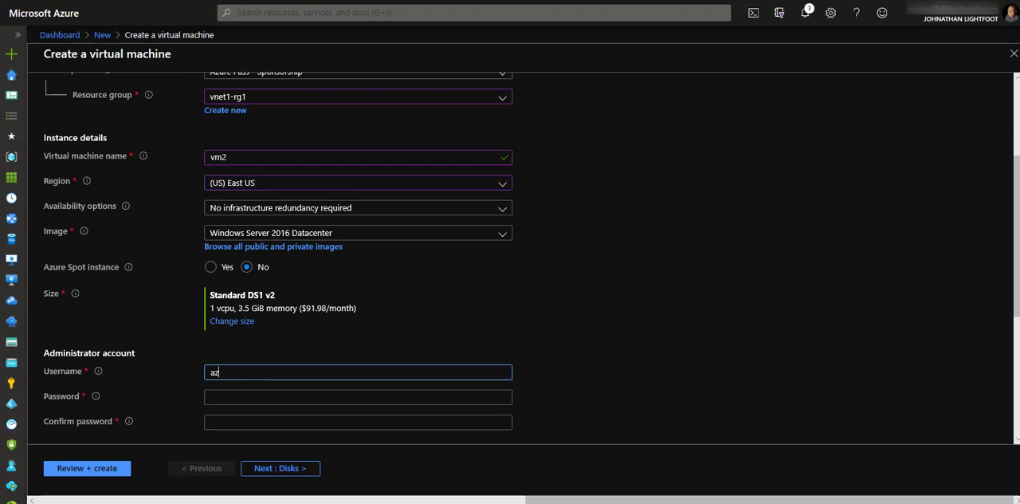
text(ueuser)
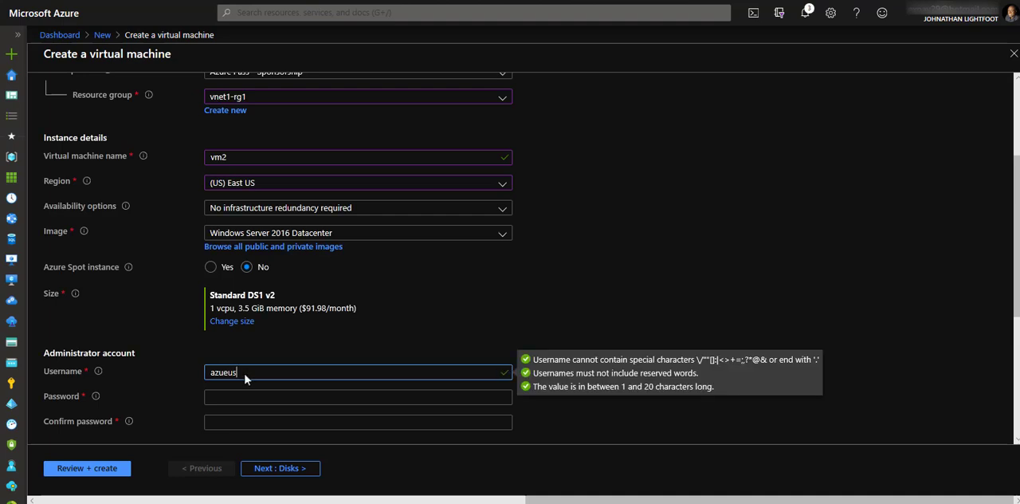
click(265, 396)
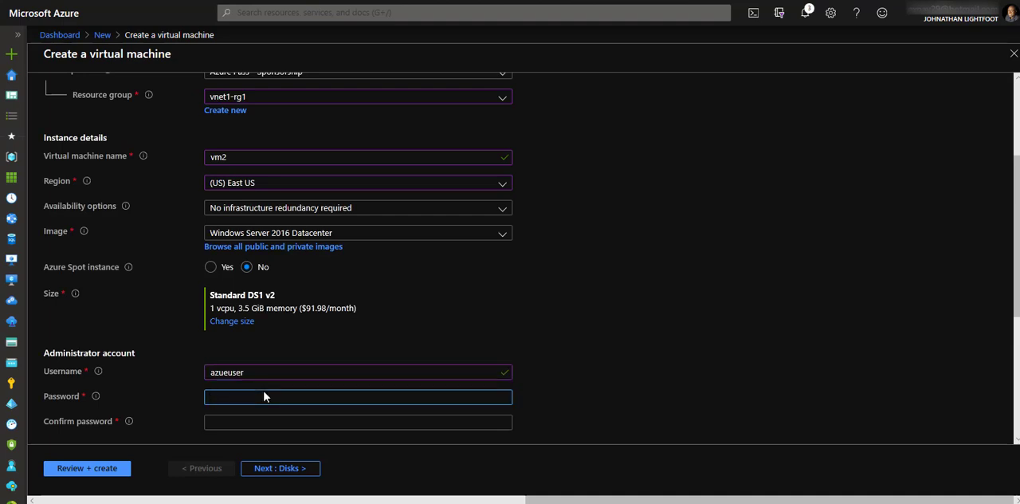
text(•)
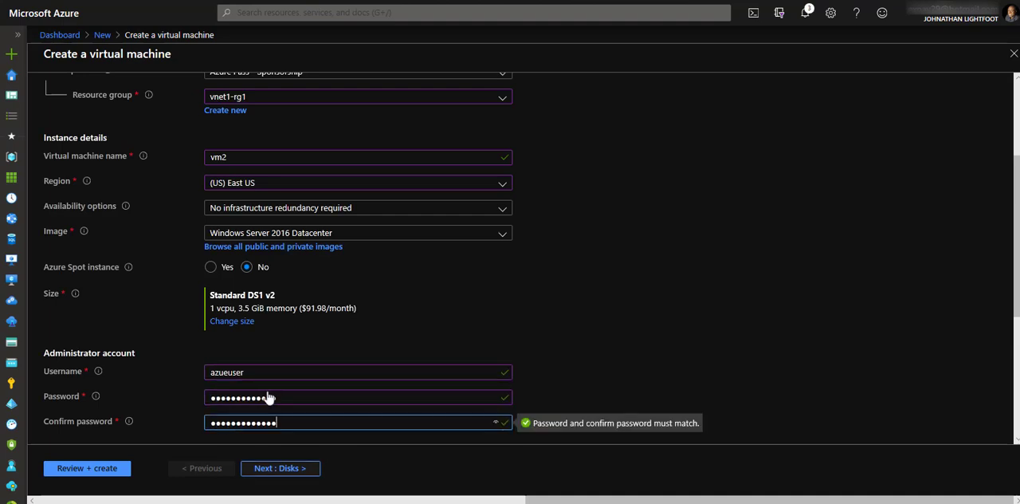
- Allow HTTP (80), HTTPS (443) and SSH (22) as public inbound ports for vm2 in addition to RDP
scroll(340, 391, down, 3)
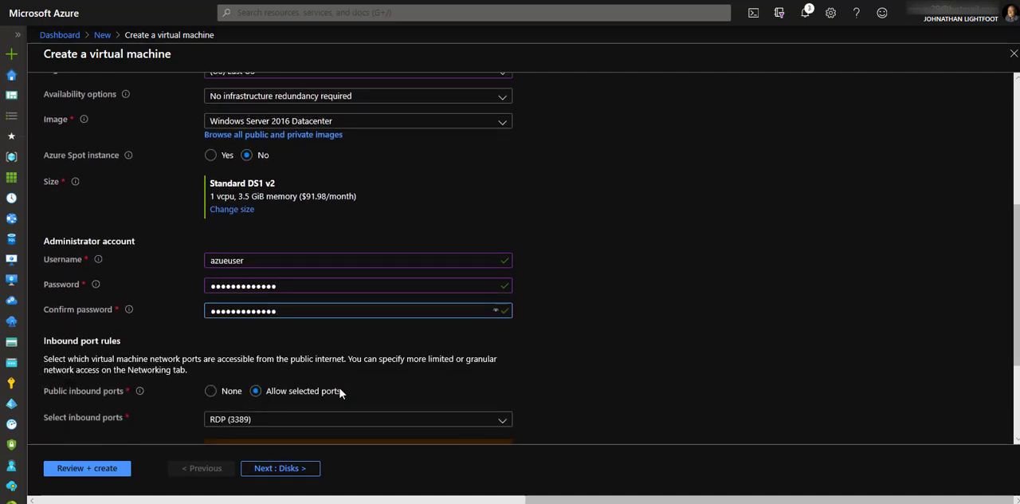
scroll(339, 391, down, 2)
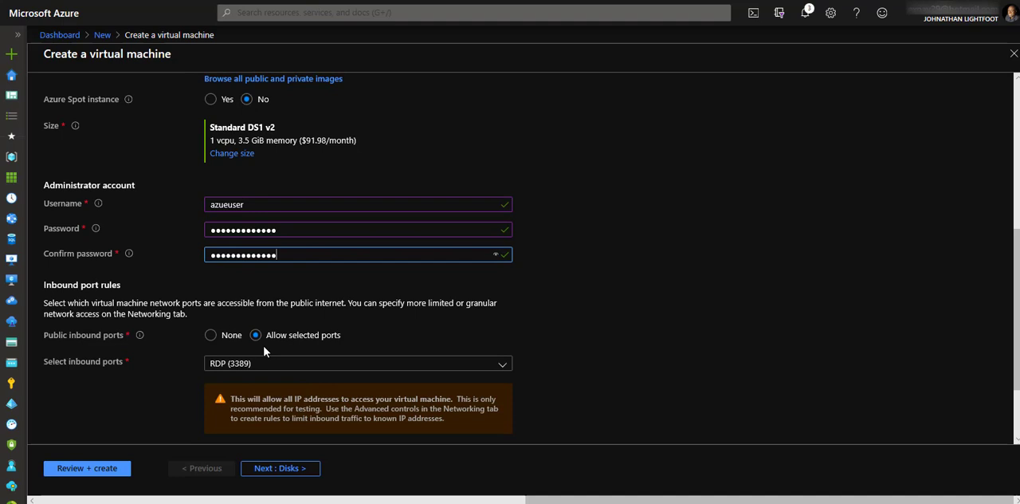
click(213, 365)
click(215, 284)
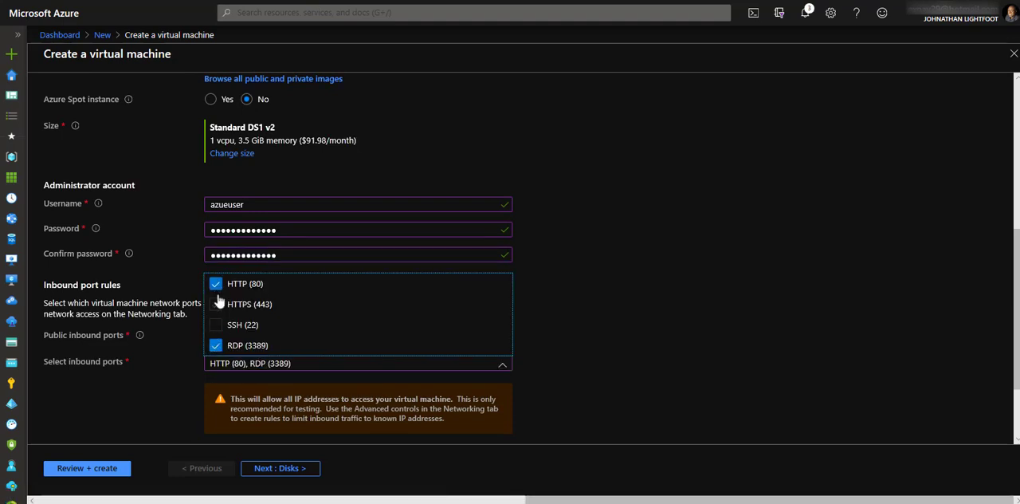
click(220, 307)
click(217, 325)
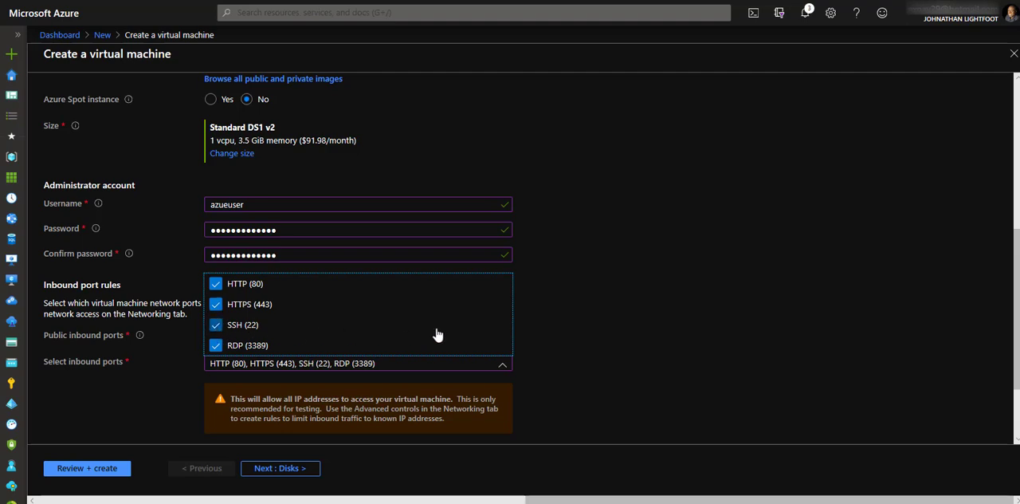
click(539, 333)
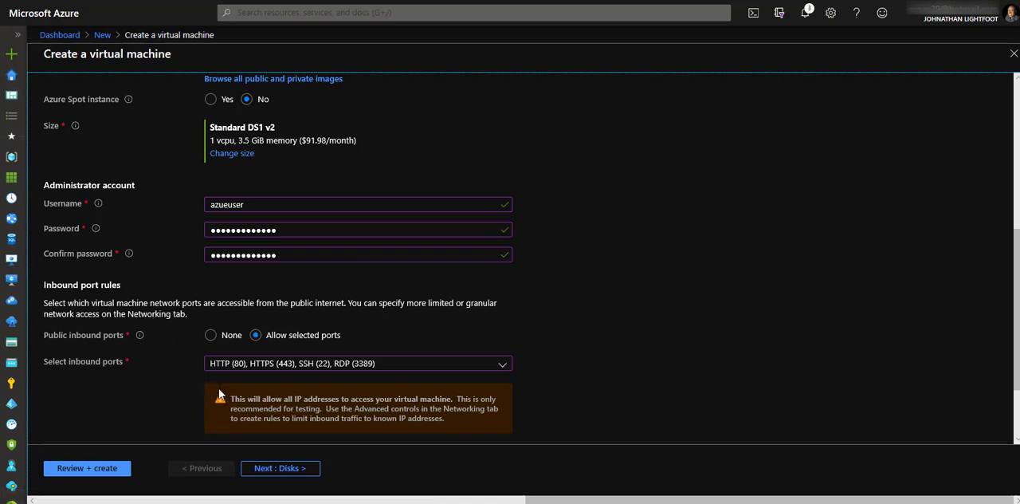
- Go through vm2's disk, networking, management, advanced and tag settings, keeping the defaults, and validate the configuration for final review
scroll(218, 391, up, 4)
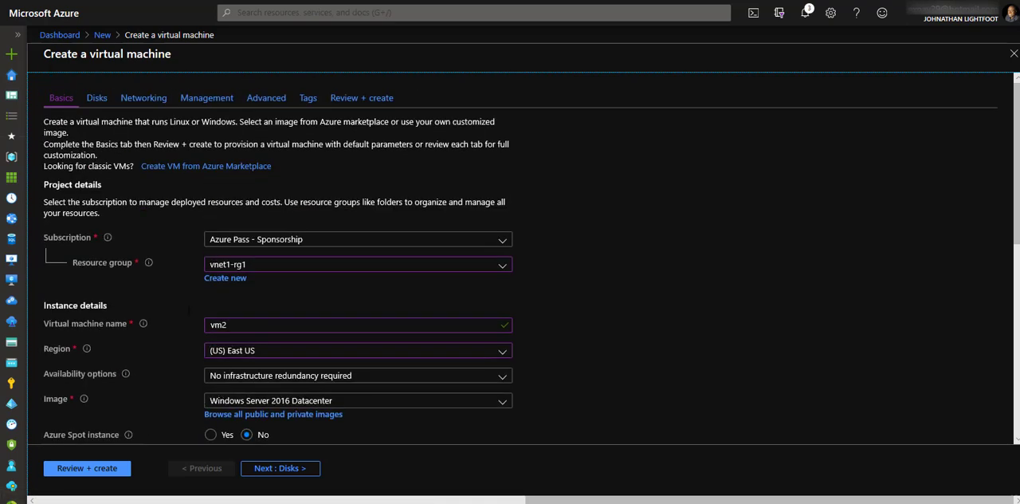
click(104, 97)
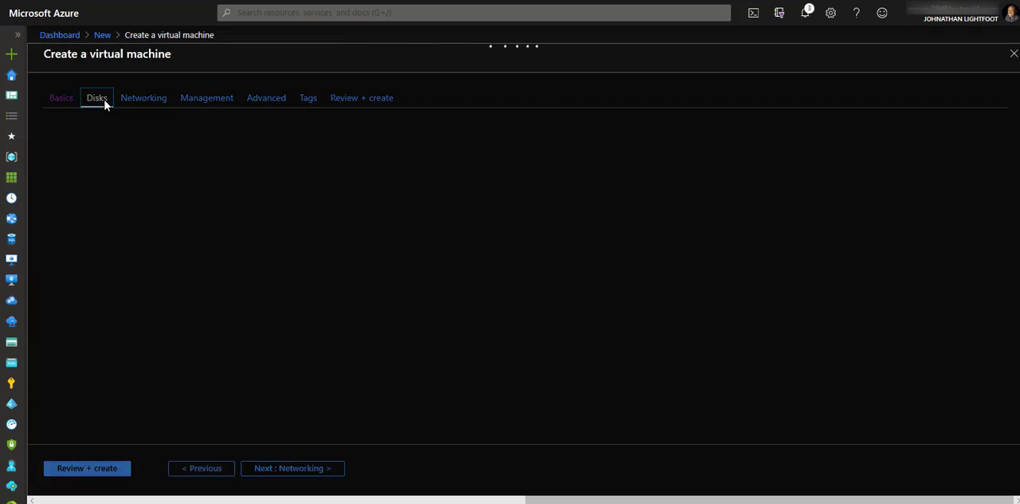
click(148, 102)
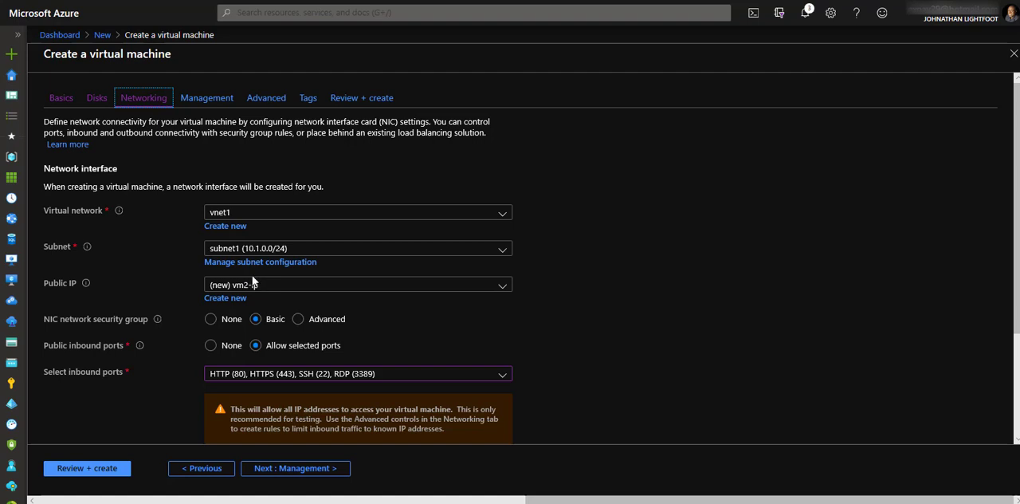
click(223, 99)
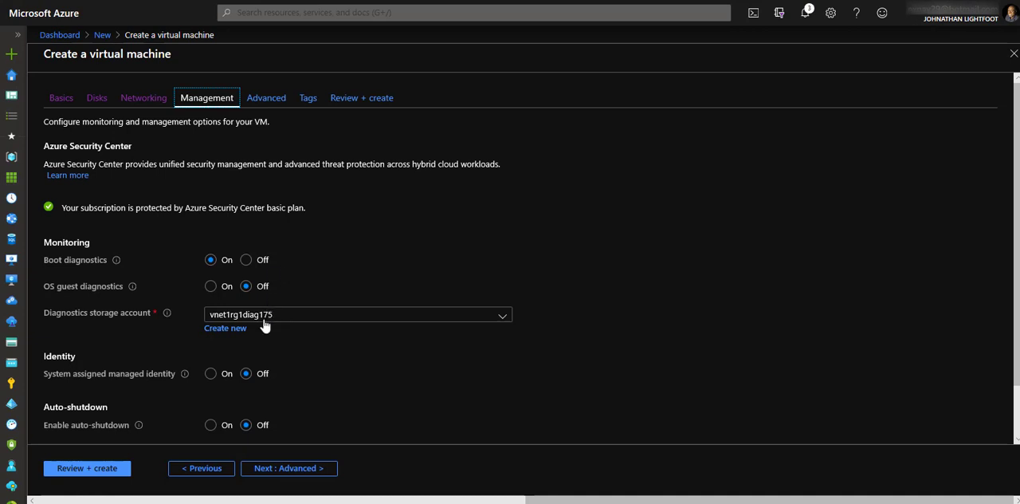
click(314, 473)
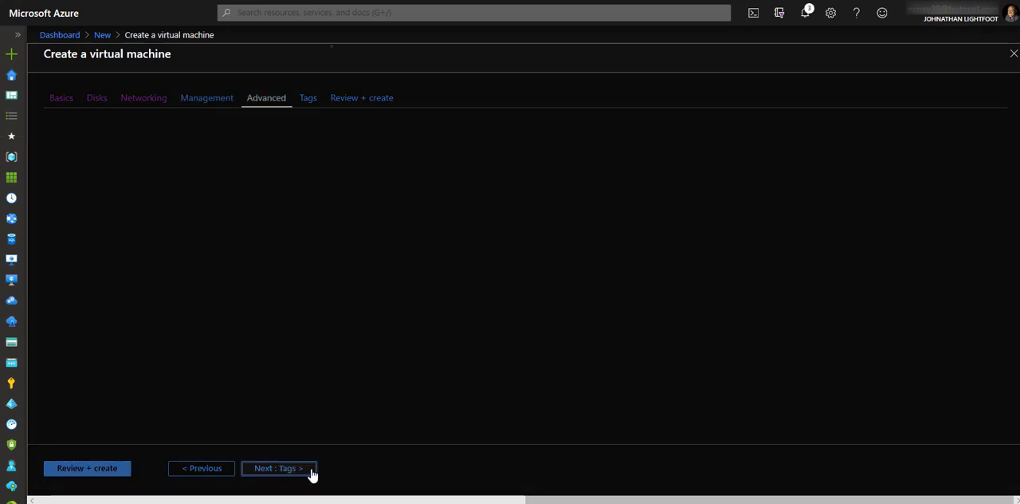
click(316, 105)
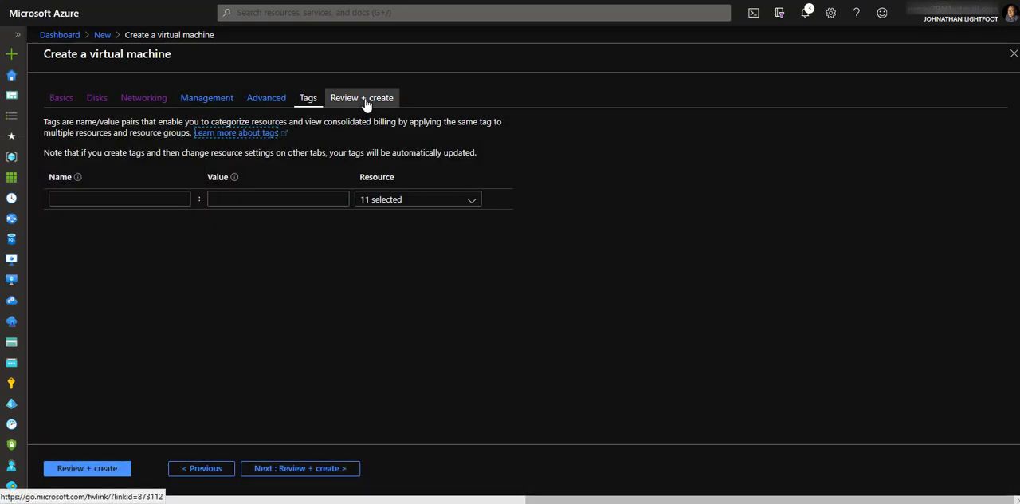
click(366, 106)
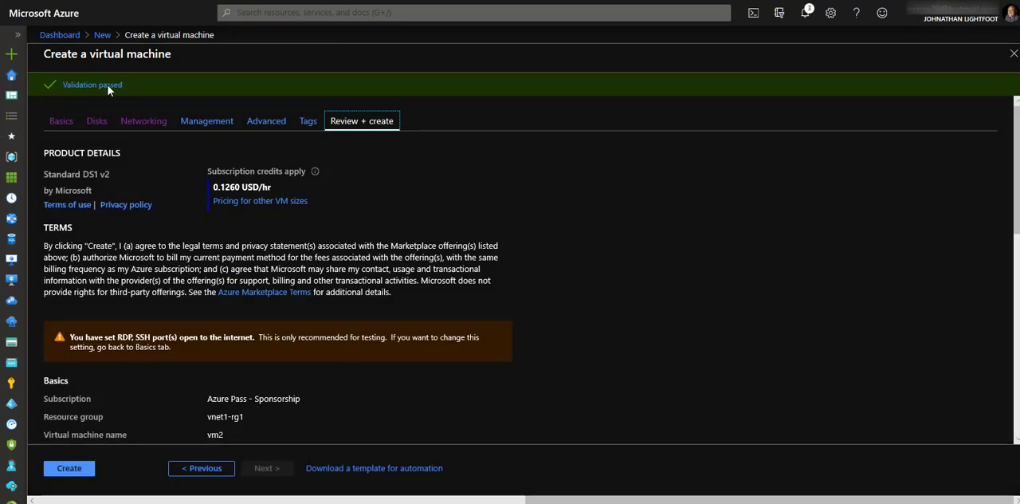
- Deploy the vm2 virtual machine, expand its deployment details, and go to the deployed resource
click(76, 470)
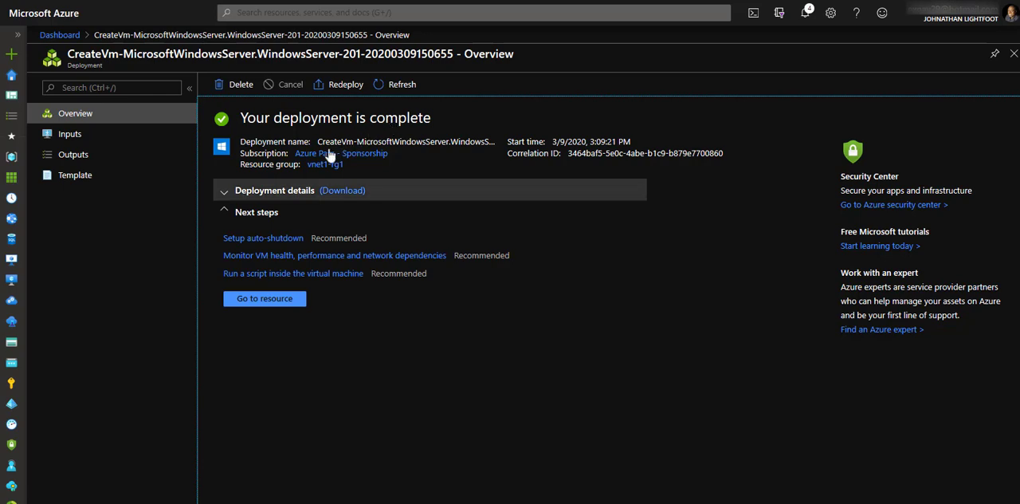
click(225, 197)
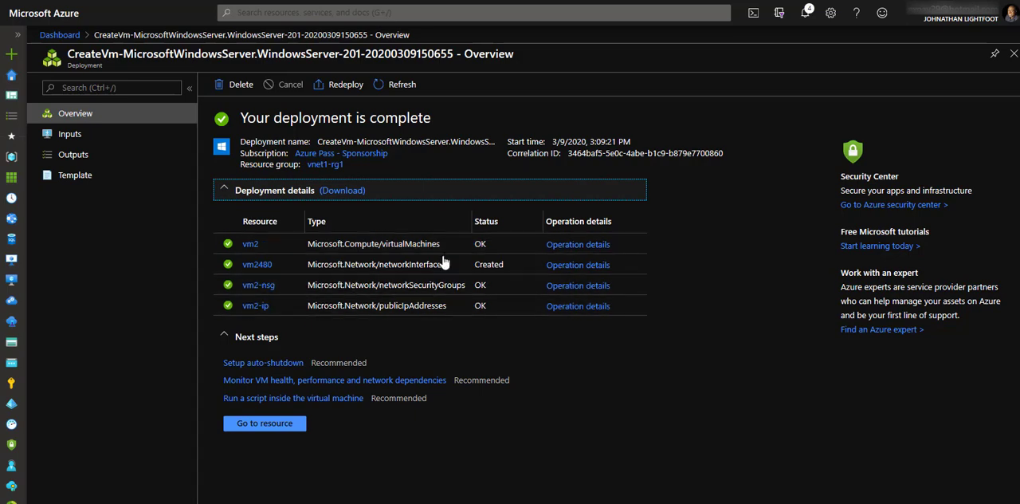
click(270, 426)
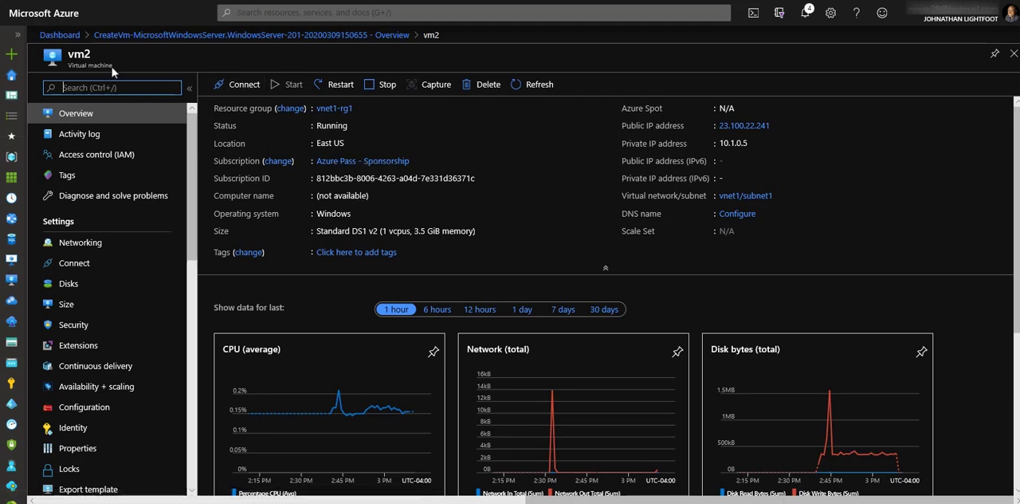
- Open the list of resource groups and filter it to the Azure Pass - Sponsorship subscription only
click(20, 36)
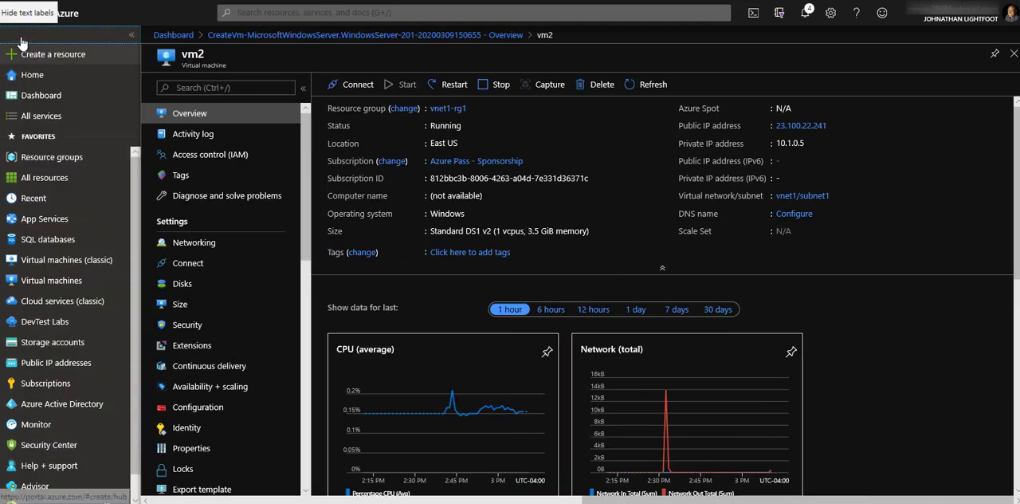
click(48, 159)
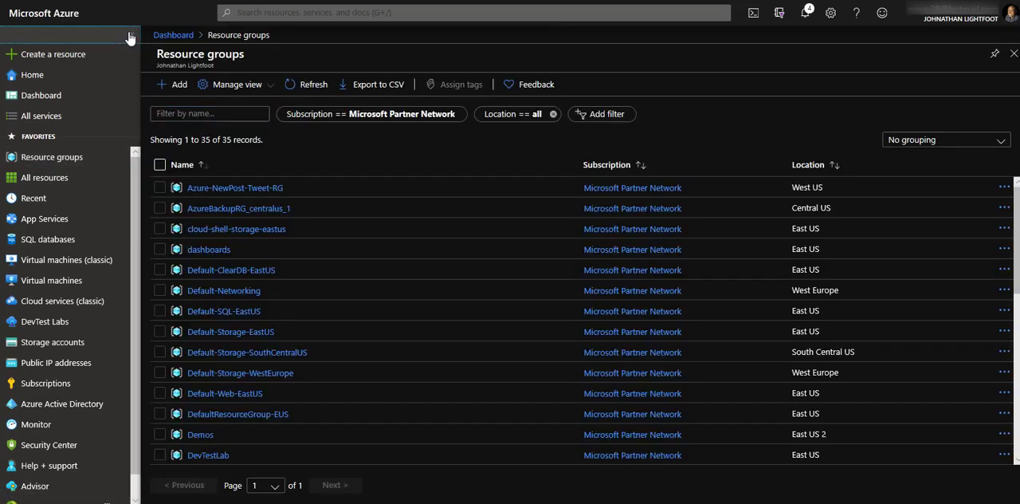
click(129, 33)
scroll(206, 215, down, 10)
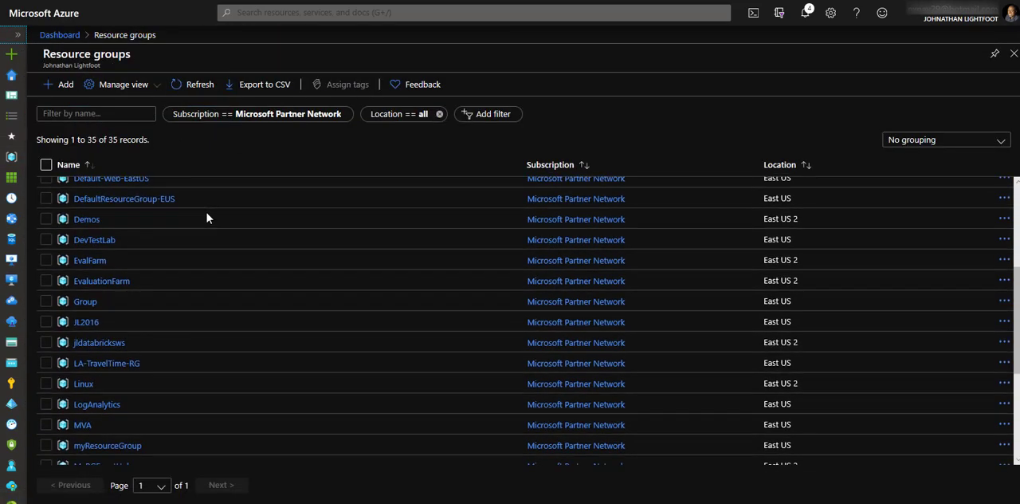
scroll(207, 216, down, 2)
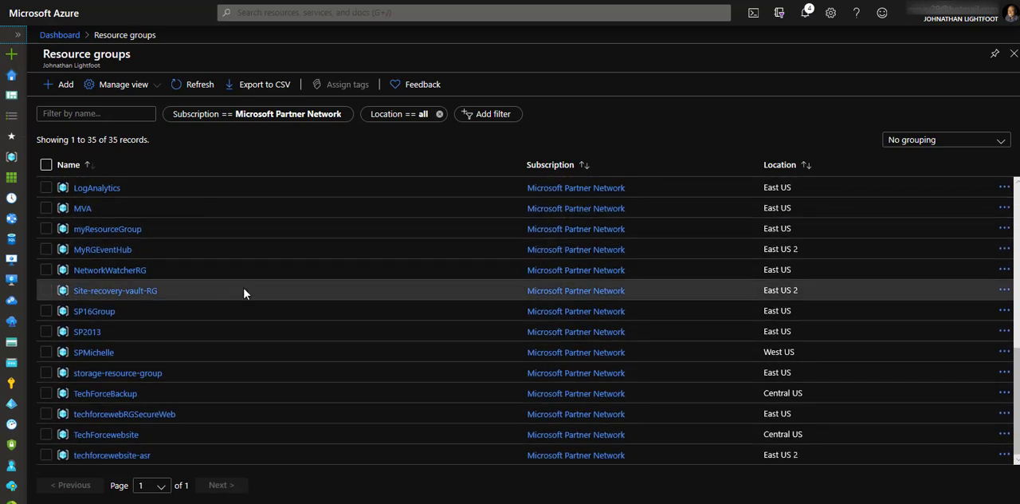
scroll(244, 291, up, 4)
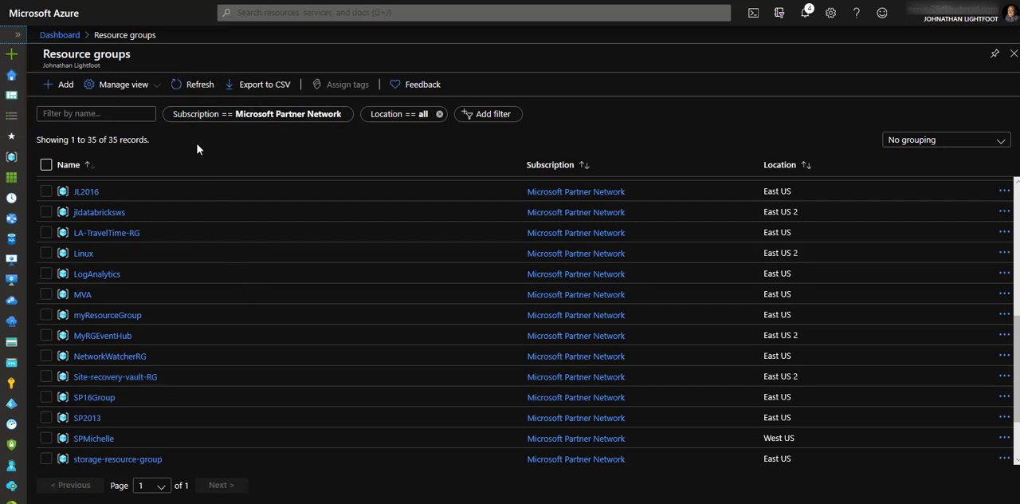
click(267, 115)
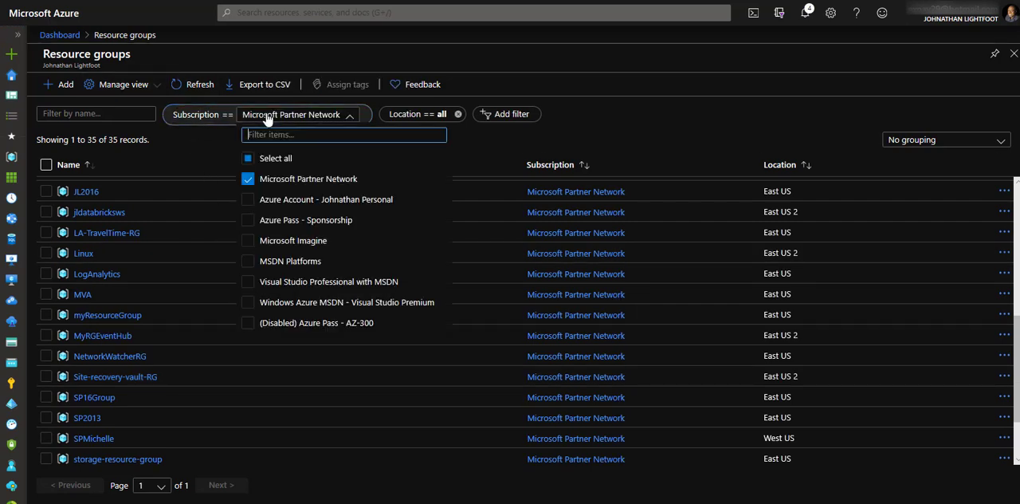
click(256, 180)
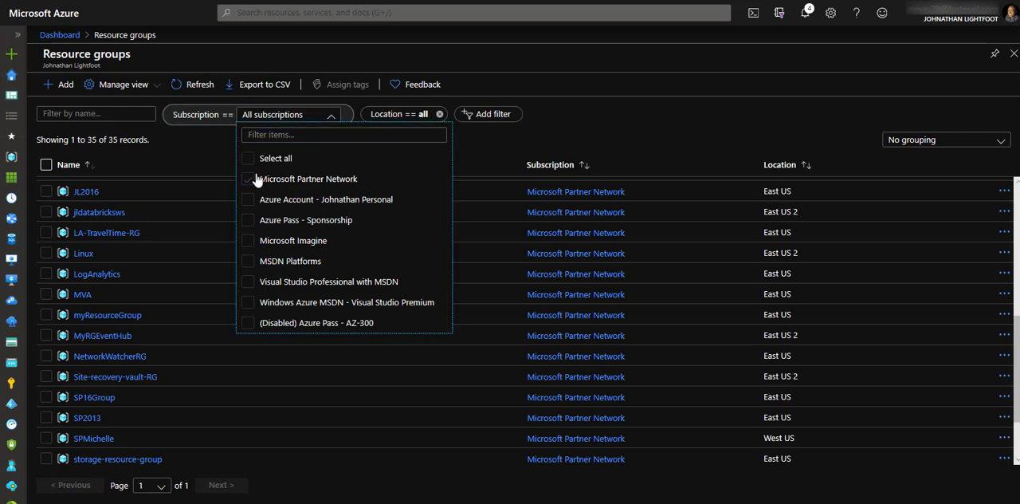
click(249, 220)
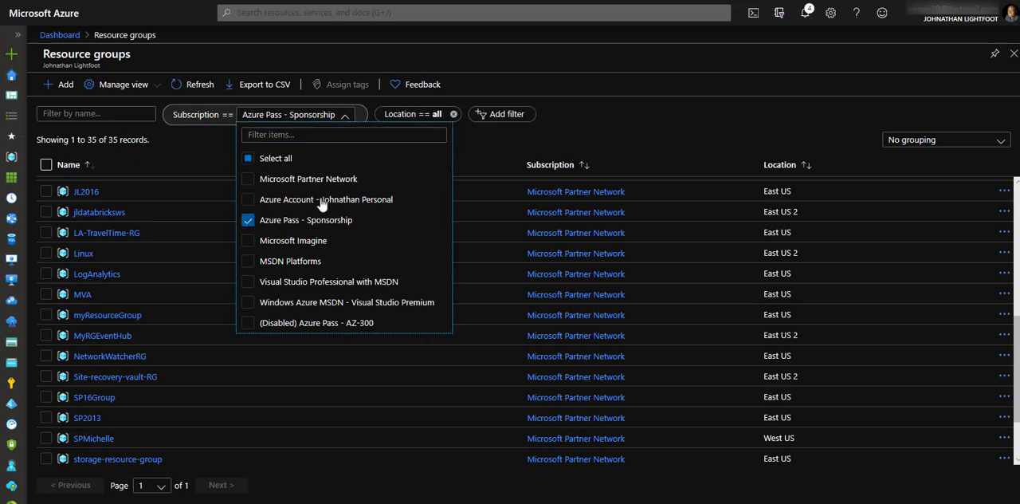
click(296, 164)
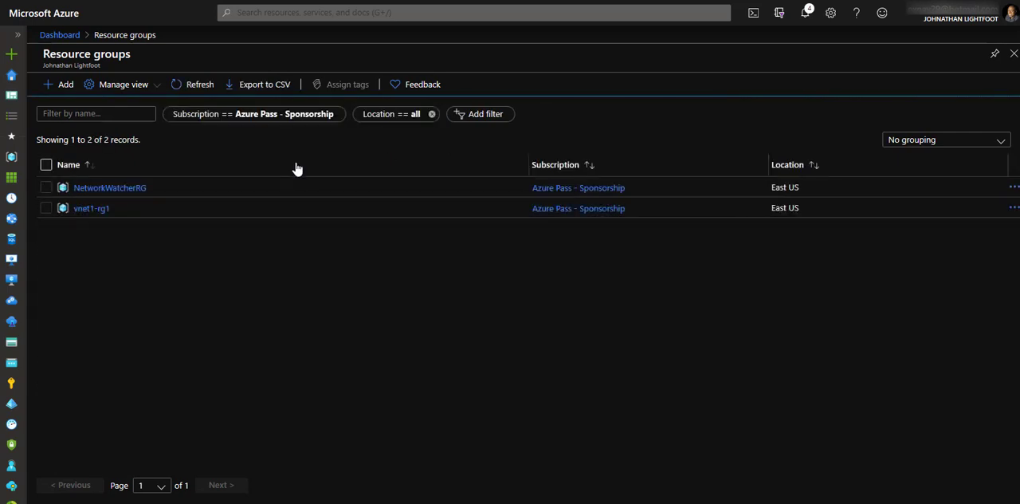
- Open vm1 from resource group vnet1-rg1 and download its RDP file for the public IP address on port 3389
click(93, 210)
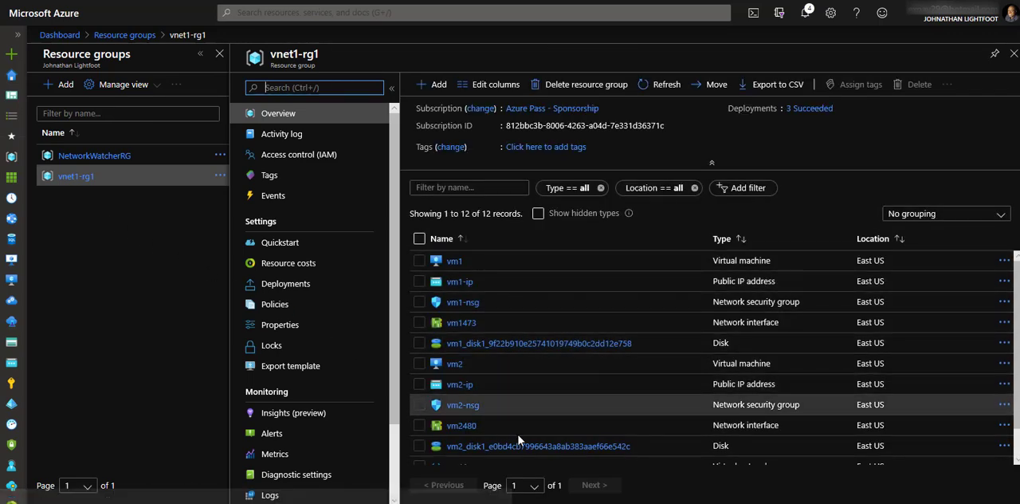
click(452, 262)
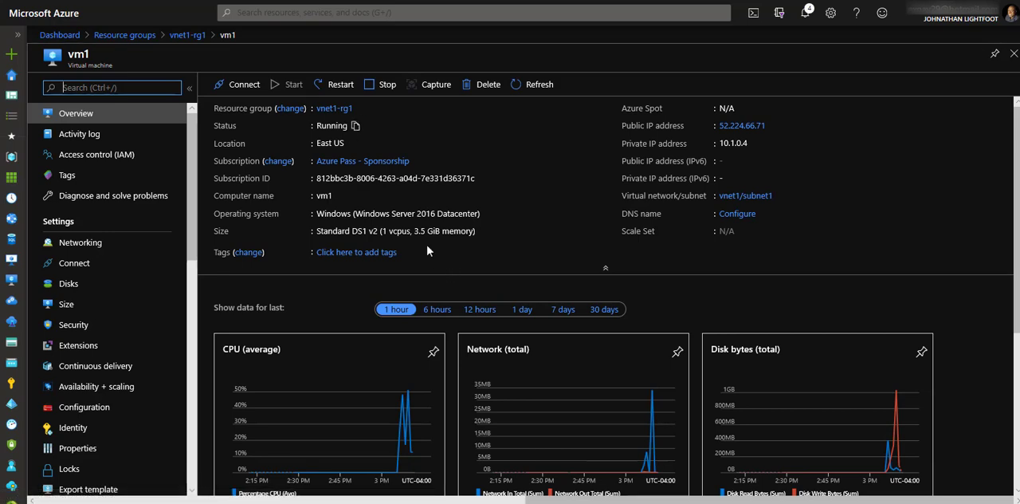
click(244, 90)
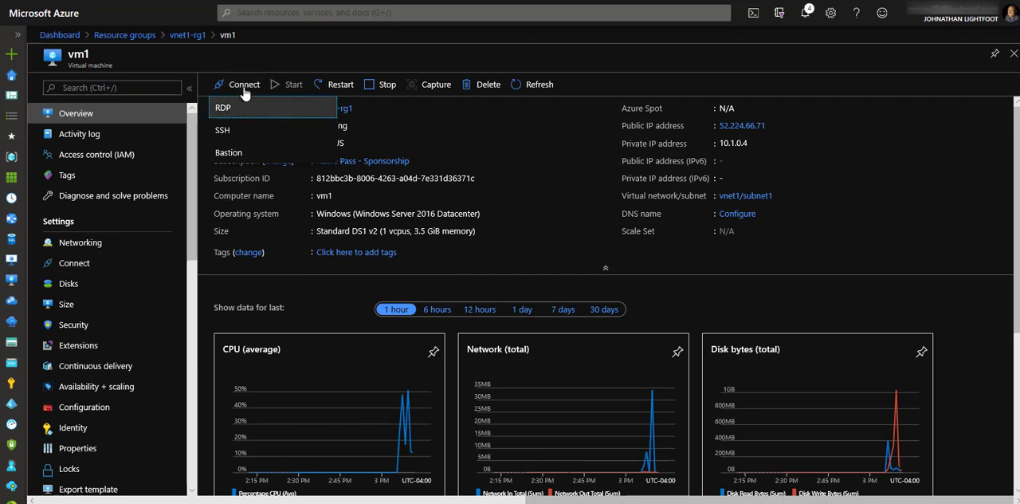
click(227, 109)
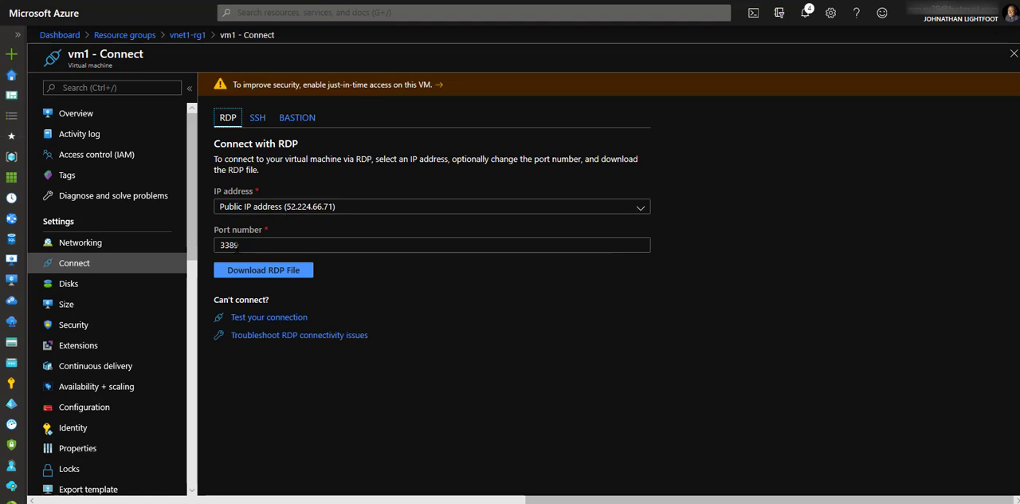
click(282, 274)
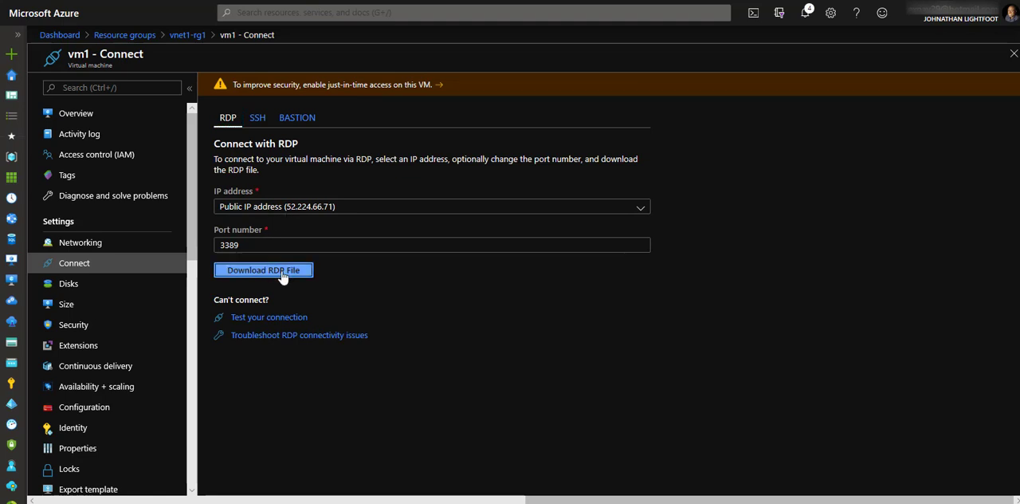
click(372, 274)
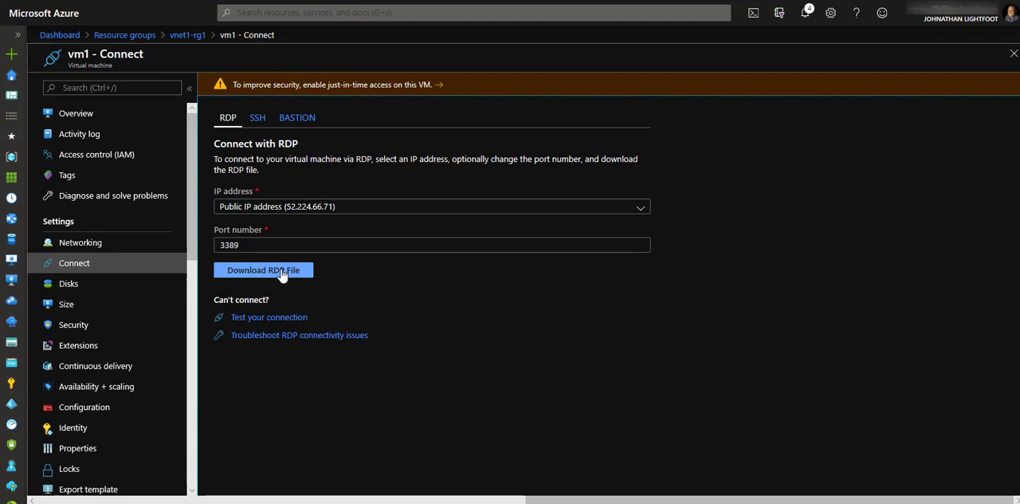
click(319, 279)
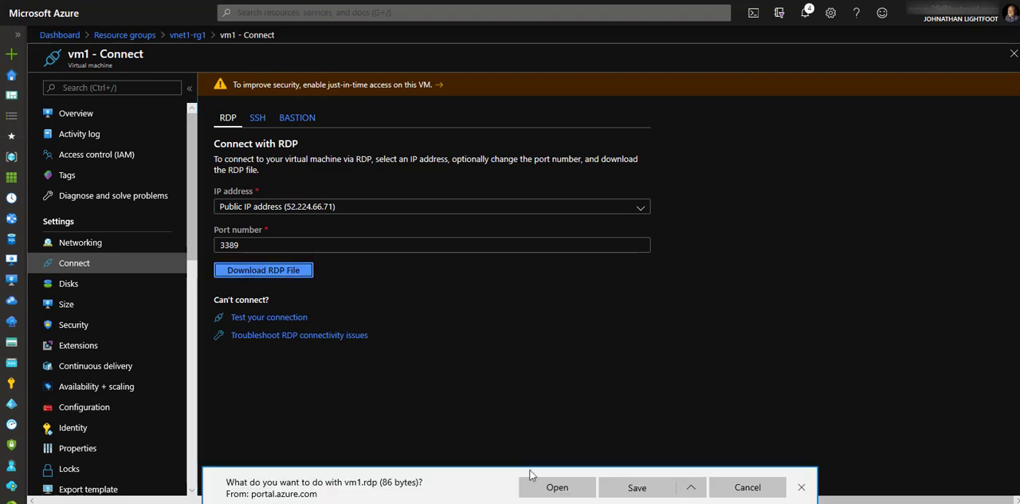
- Open the downloaded vm1.rdp file and go ahead with the remote connection despite the unknown publisher
click(550, 488)
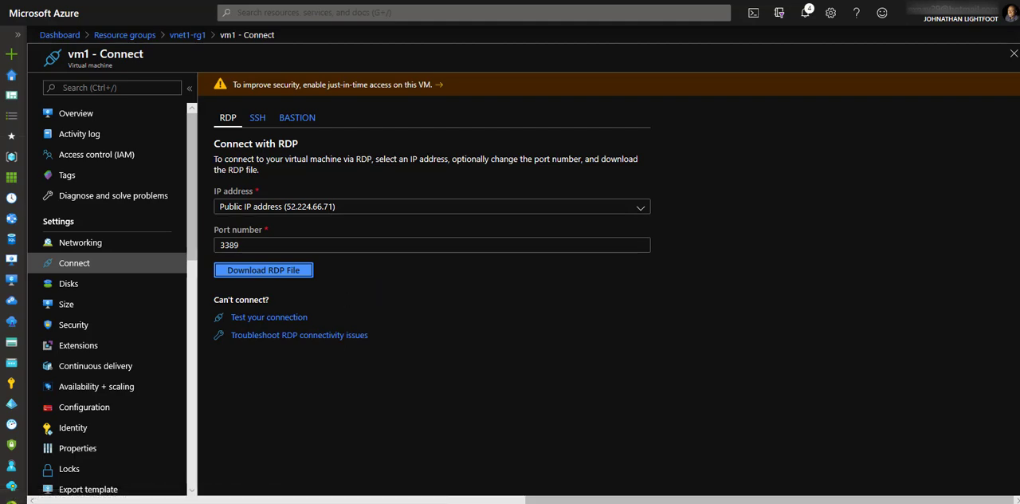
drag(242, 209, 526, 171)
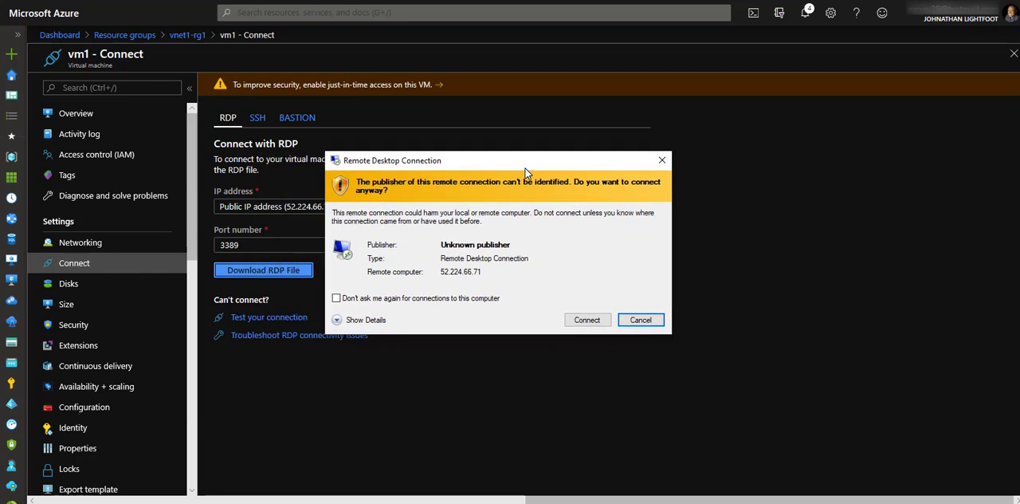
click(587, 320)
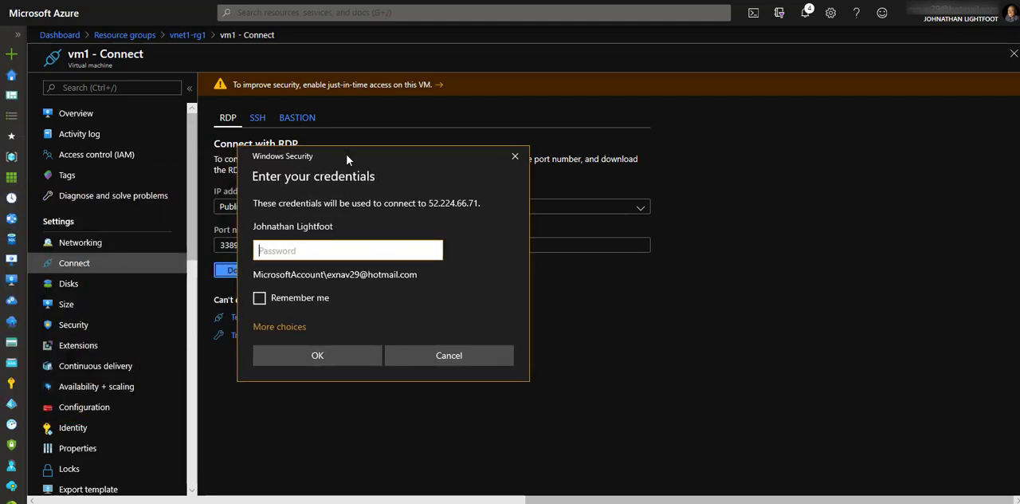
- Sign in to vm1 with a different account, username azureuser and the account password, and accept the untrusted certificate
click(287, 328)
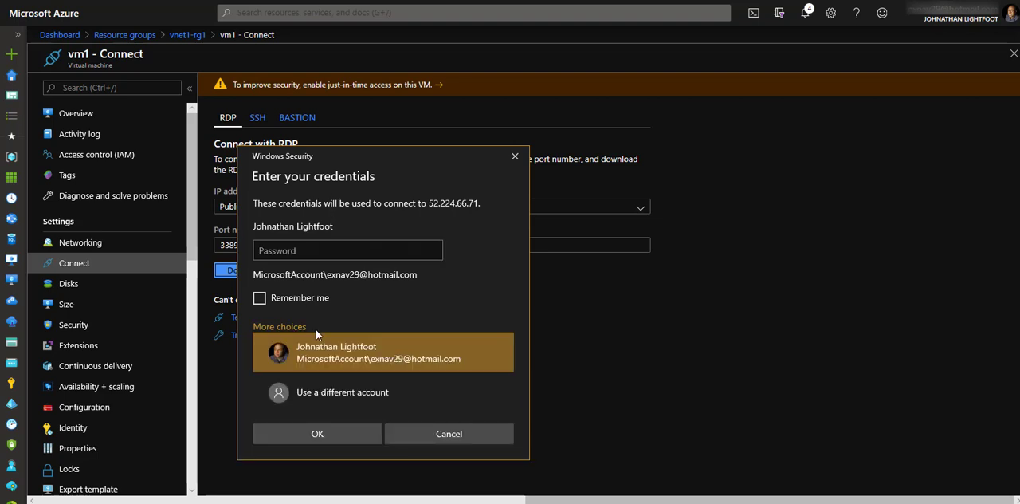
click(315, 397)
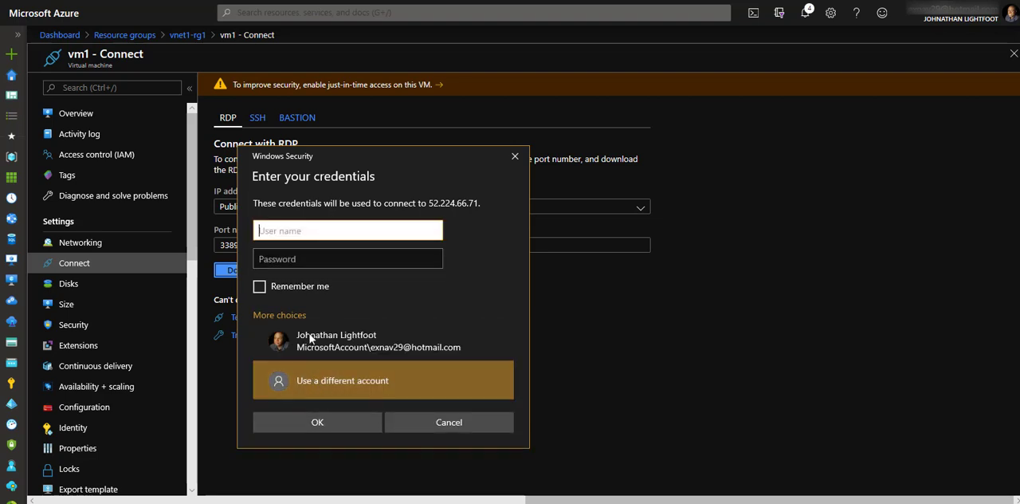
text(azureuser)
key(Tab)
text(******)
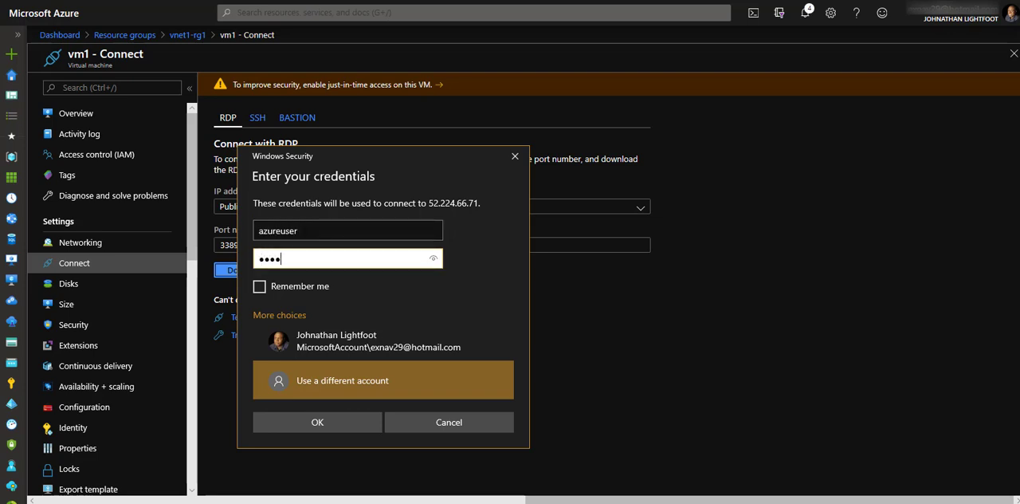
text(*******)
click(288, 427)
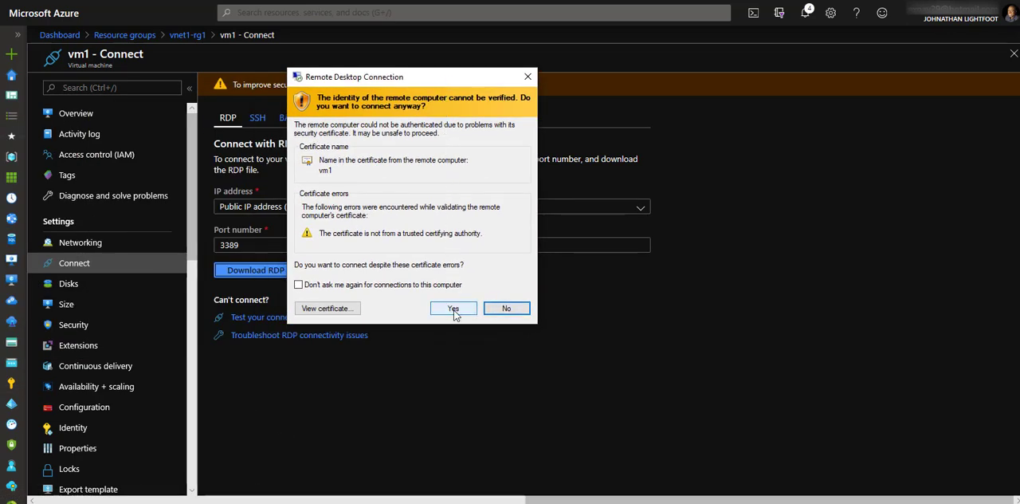
click(454, 310)
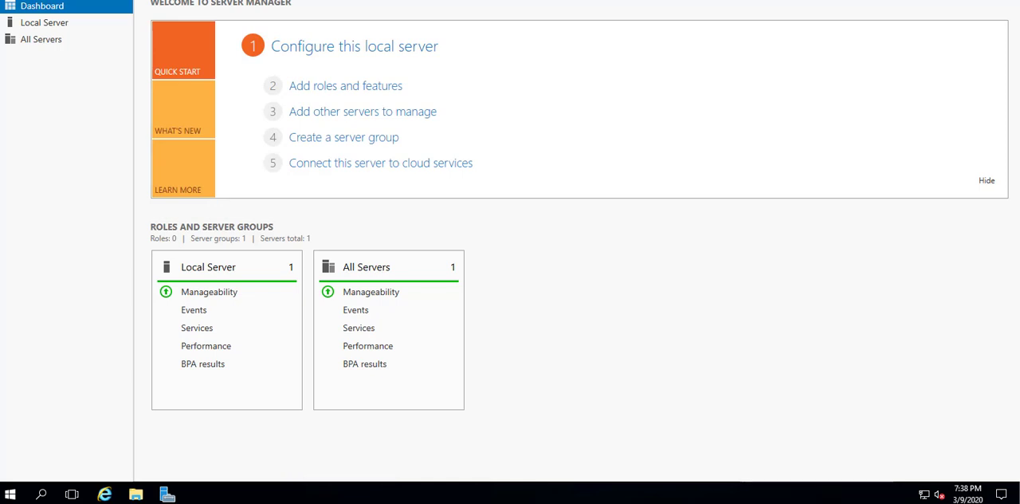
- Launch Windows PowerShell as administrator on vm1 and move its window higher on the desktop
click(10, 496)
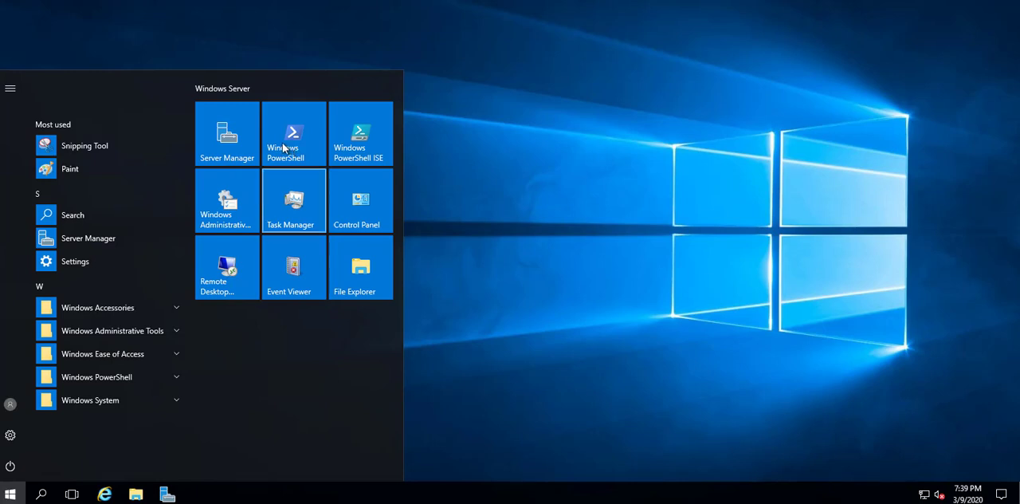
right_click(282, 146)
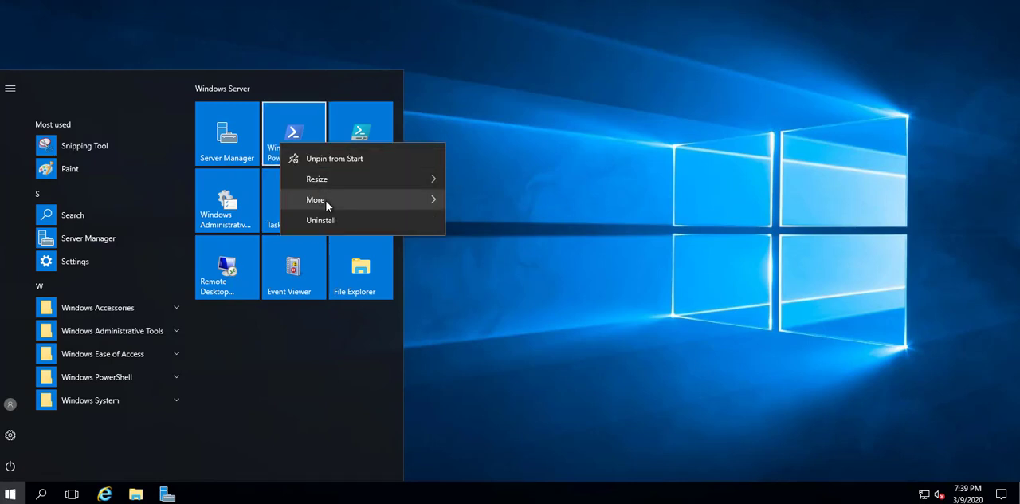
mouse_move(327, 206)
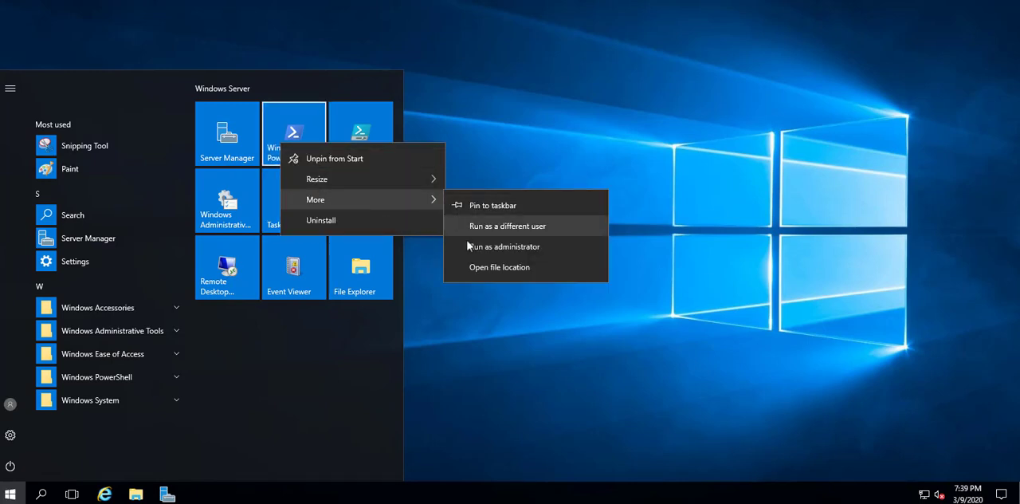
click(507, 250)
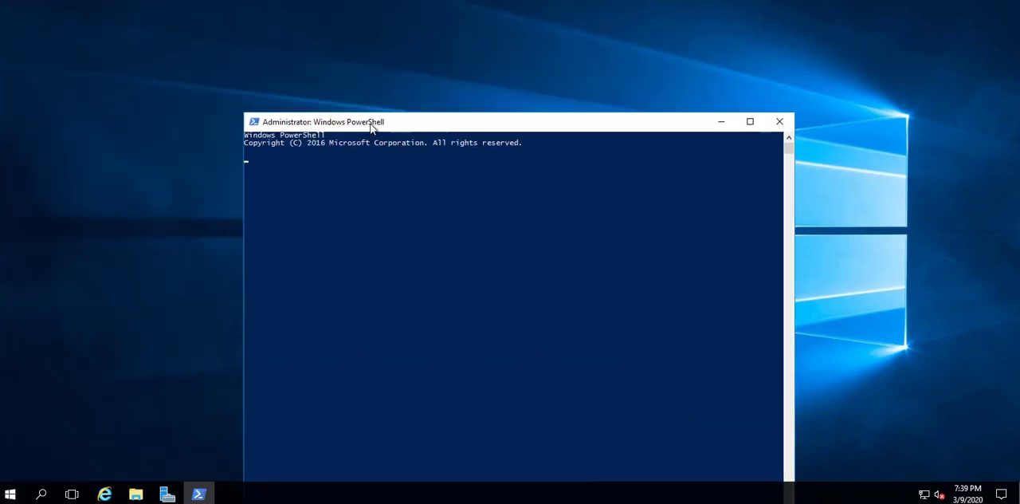
drag(376, 119, 344, 48)
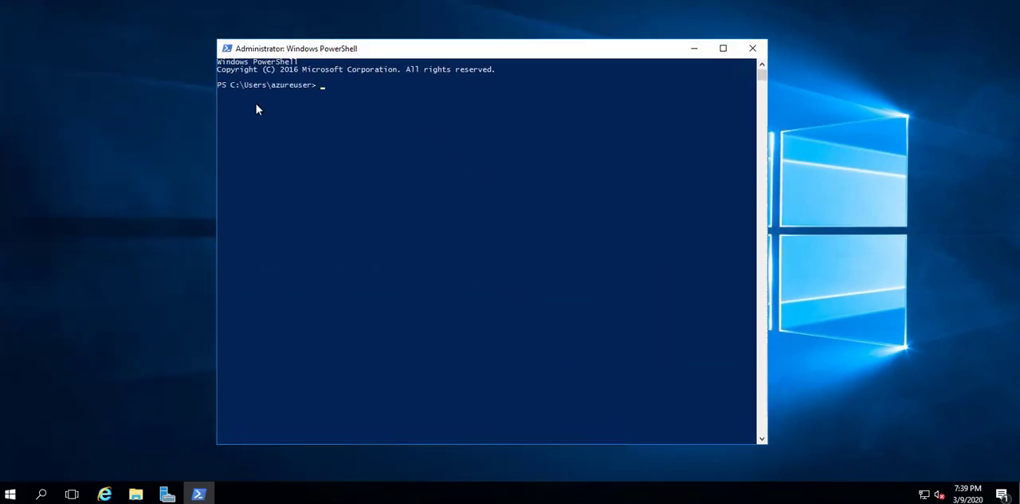
- Run ping vm2 in PowerShell to test connectivity from vm1 to vm2
text(ping vm2)
key(Return)
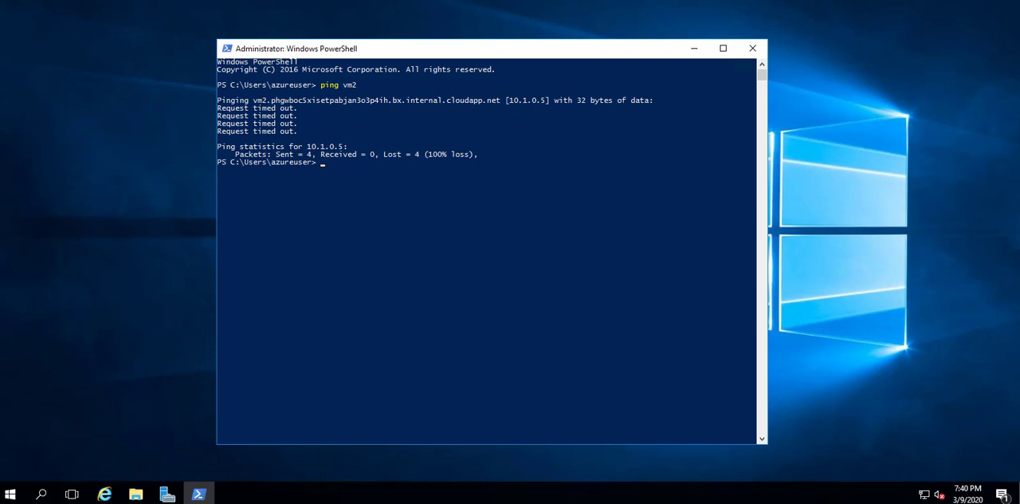
- Create a firewall rule on vm1 by running New-NetFirewallRule -DisplayName "Allow ICMPv4-In" -Protocol ICMPv4 in PowerShell
click(338, 163)
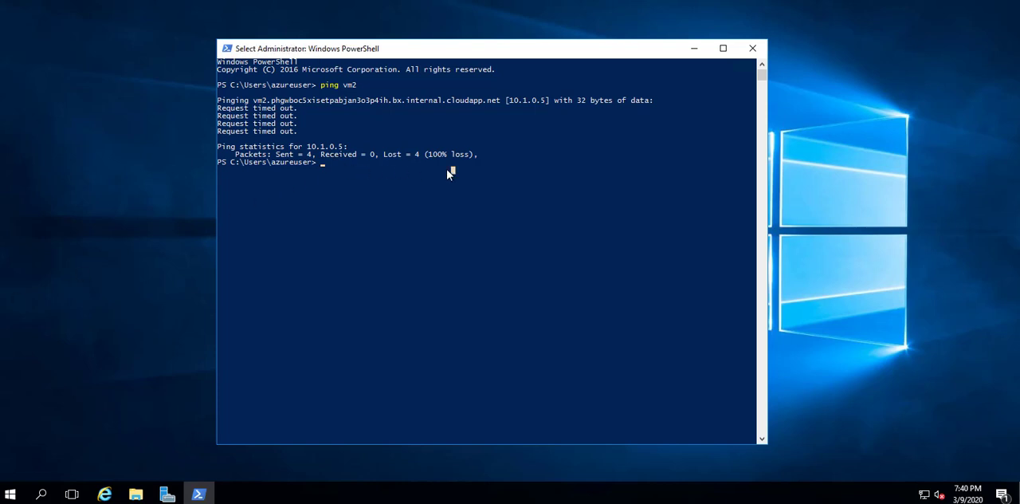
text(New)
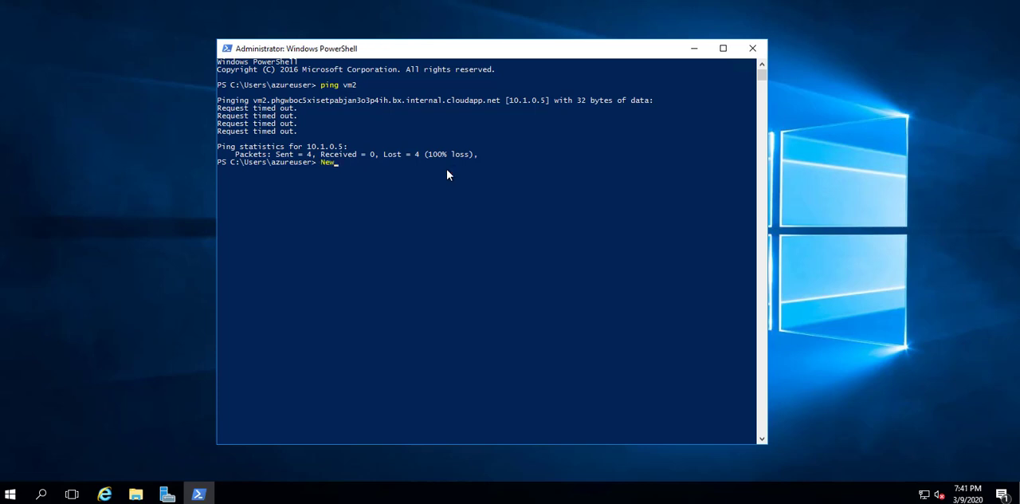
text(-NetFirewallRule -DisplayName)
text("Allow ICM)
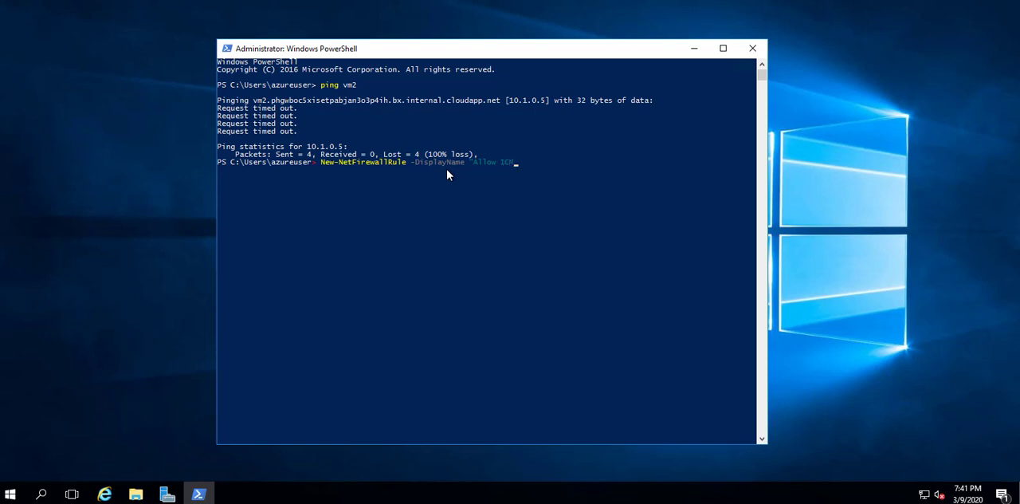
text(Pv4-In" -Protocol ICMPv4)
key(Return)
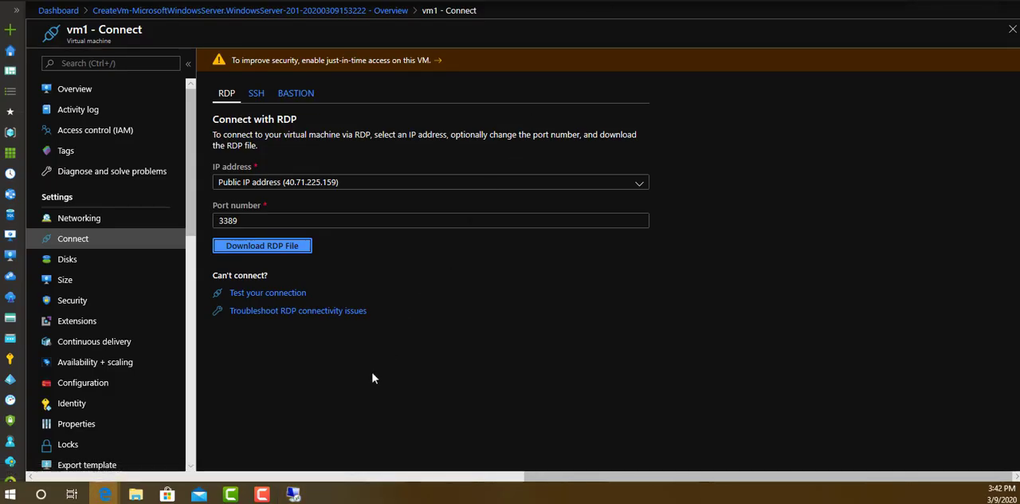
- Switch to the vm2 remote desktop session and launch Windows PowerShell as administrator there
mouse_move(295, 498)
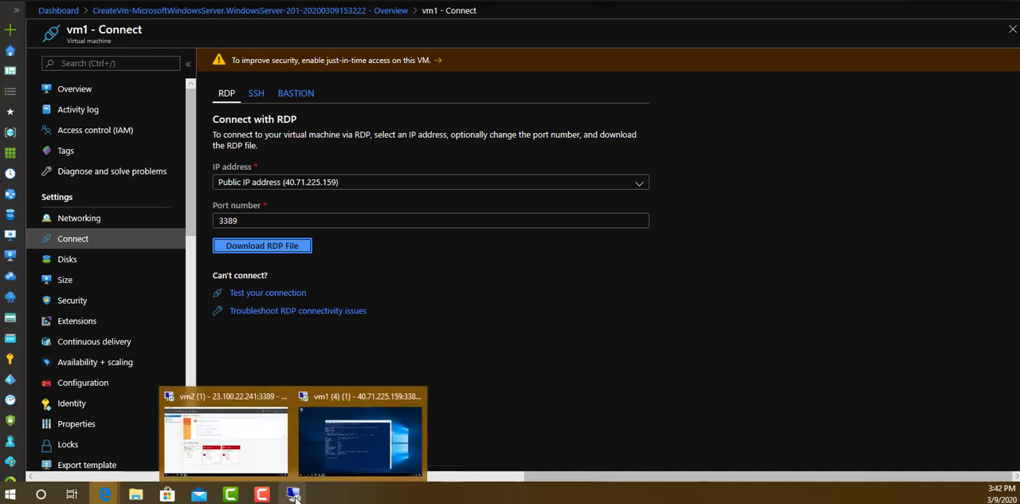
click(246, 423)
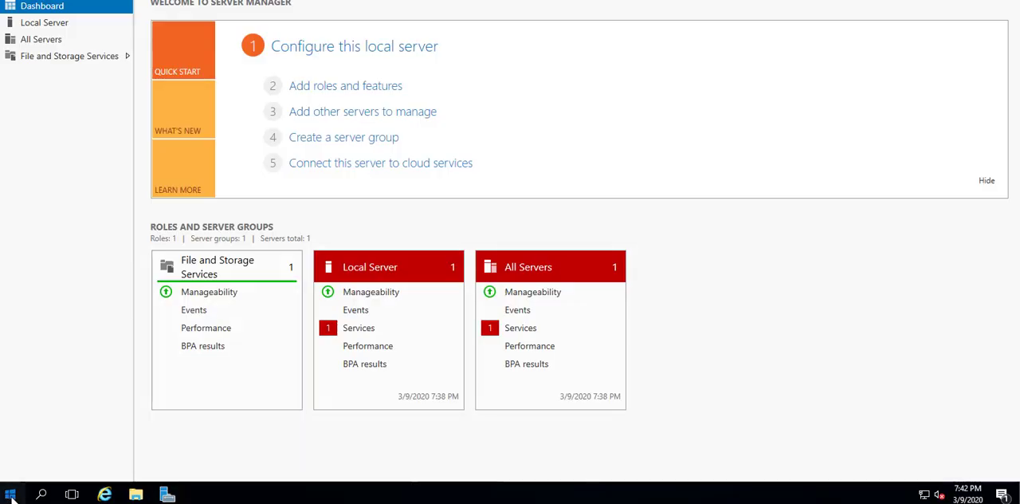
click(10, 496)
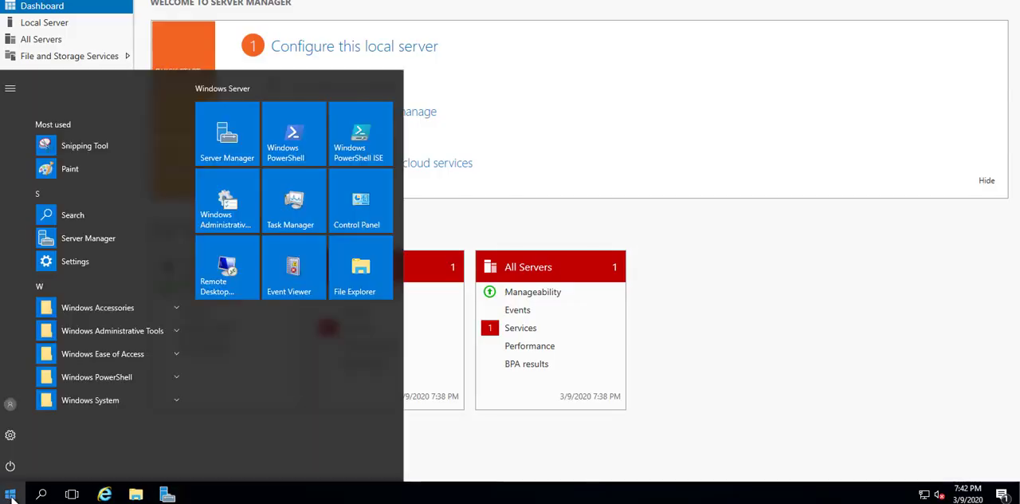
right_click(300, 136)
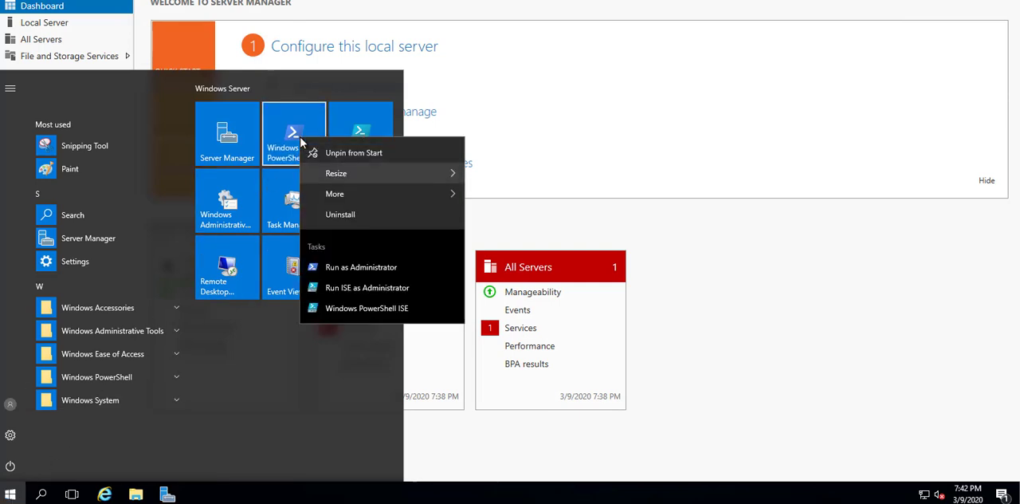
mouse_move(386, 188)
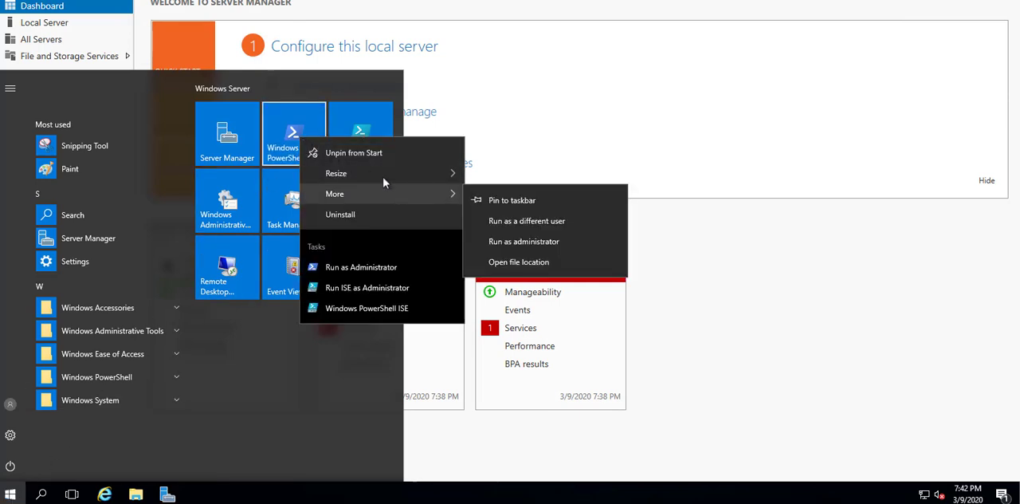
click(510, 240)
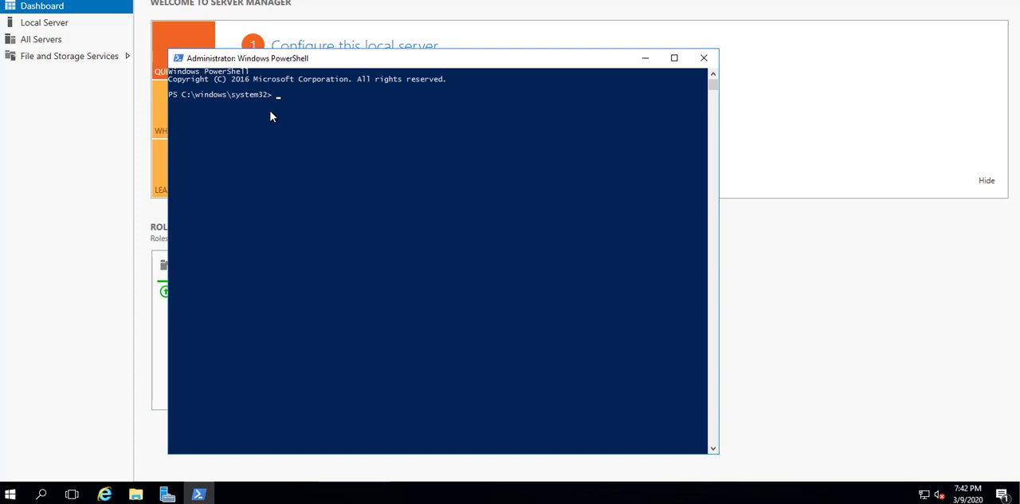
- Run ping vm1 in PowerShell to test connectivity from vm2 to vm1
text(ping vm1)
key(Return)
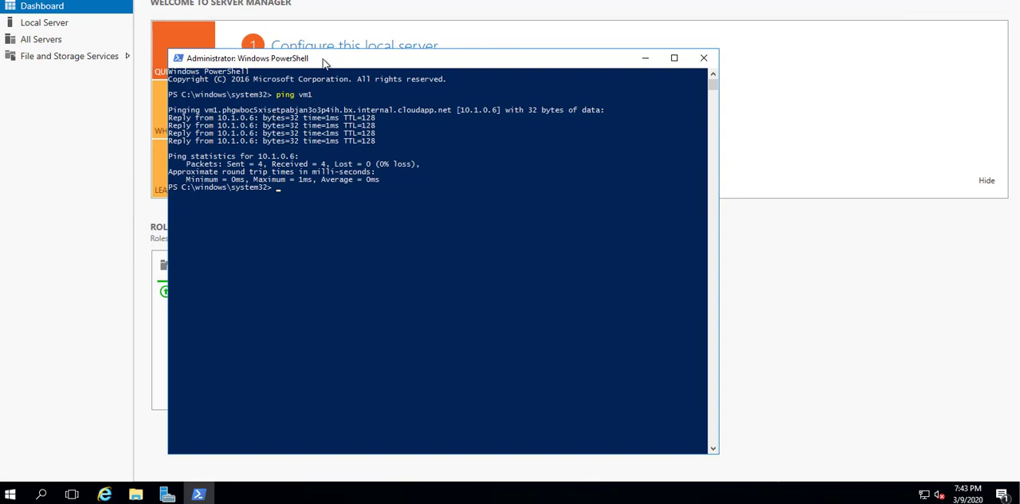
- Exit PowerShell on vm2 and disconnect its remote desktop session
text(exit)
key(Return)
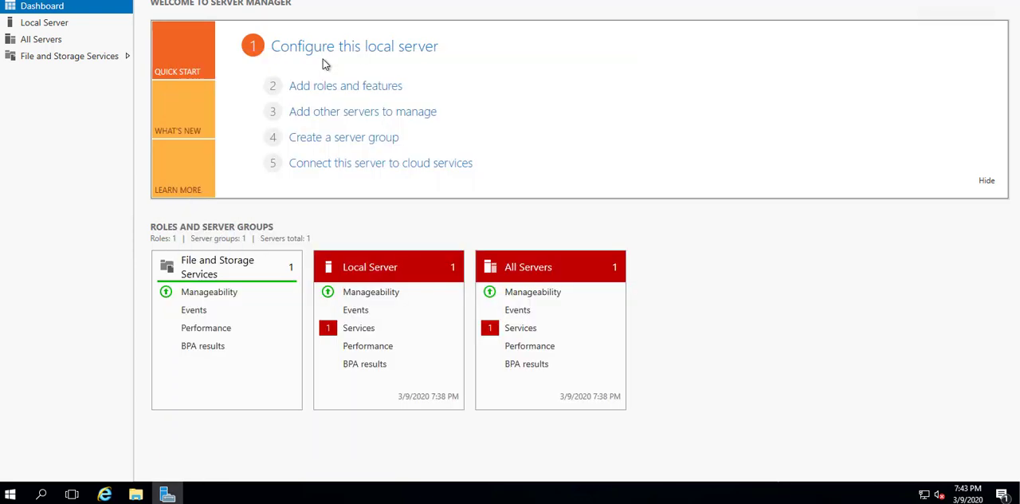
click(649, 1)
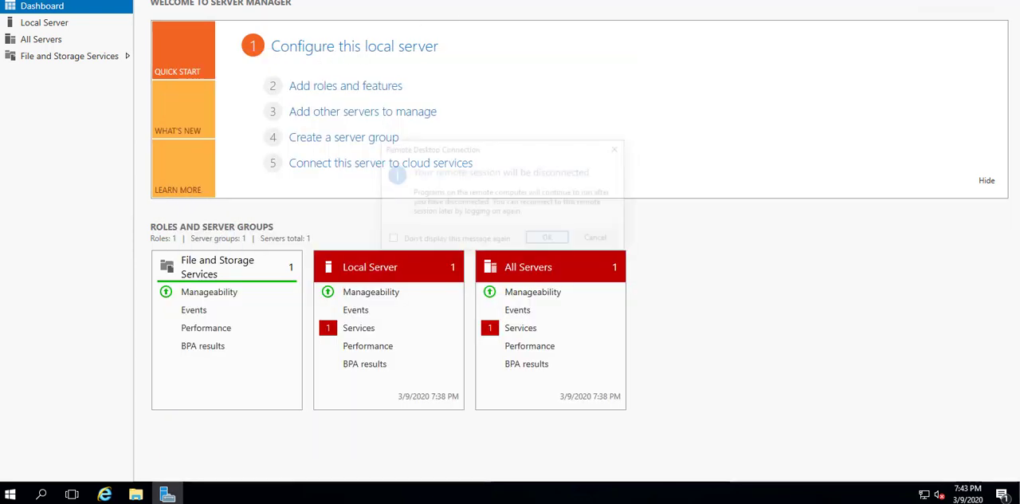
click(546, 240)
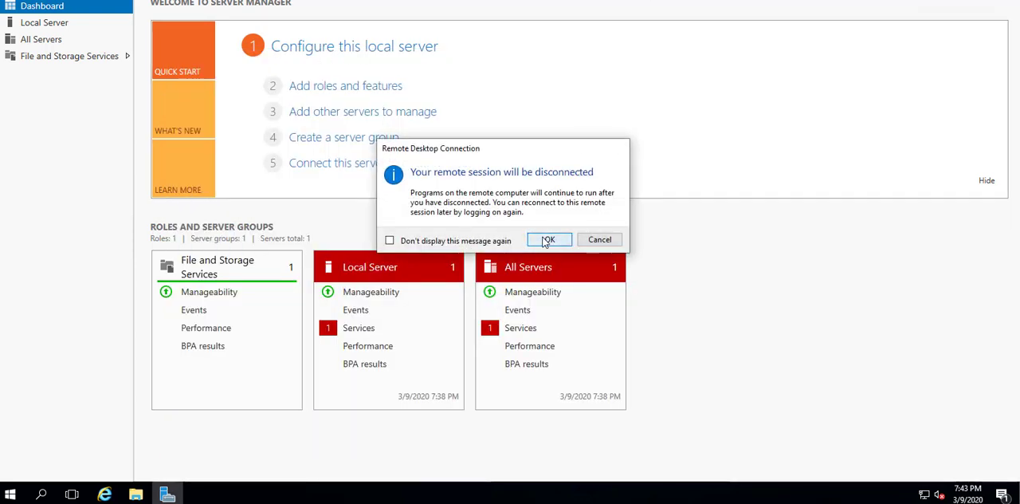
- Switch to the vm1 remote session, close its PowerShell window and disconnect from the machine
click(291, 494)
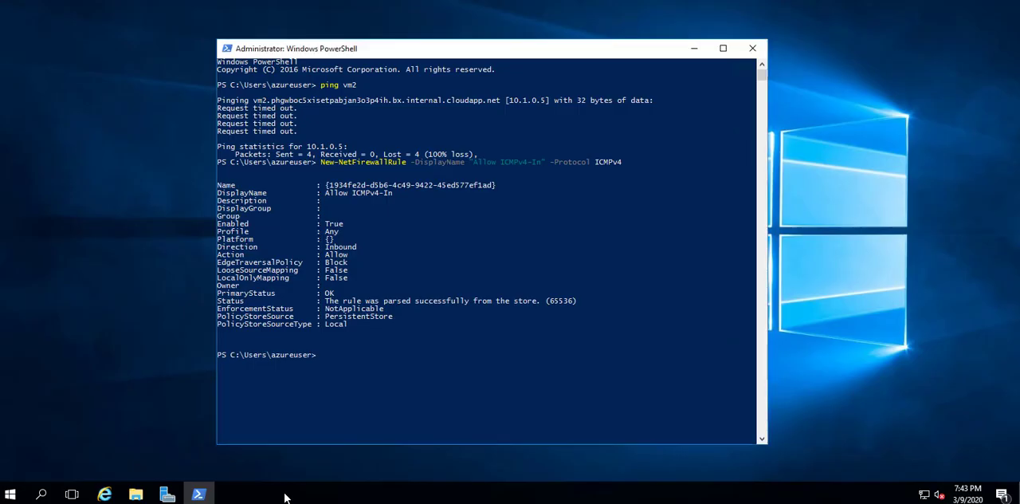
click(752, 48)
click(651, 4)
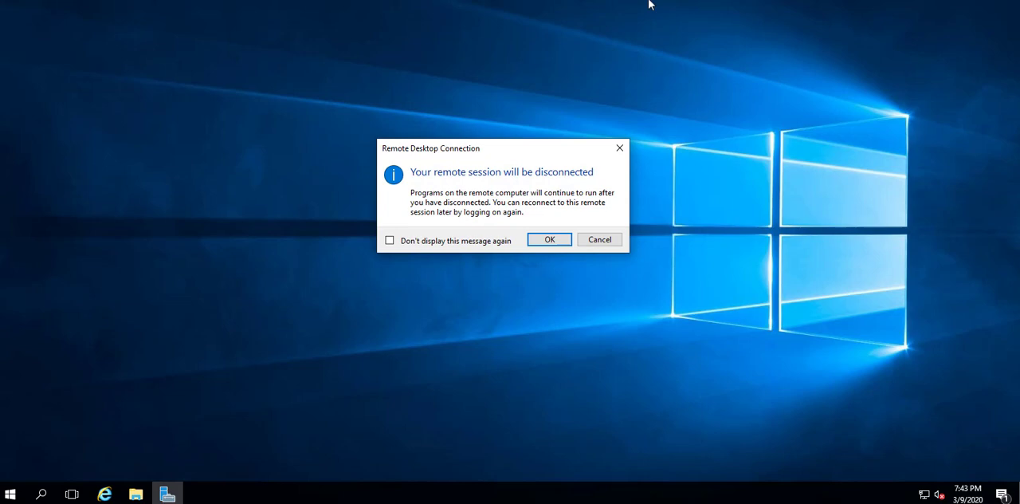
click(549, 241)
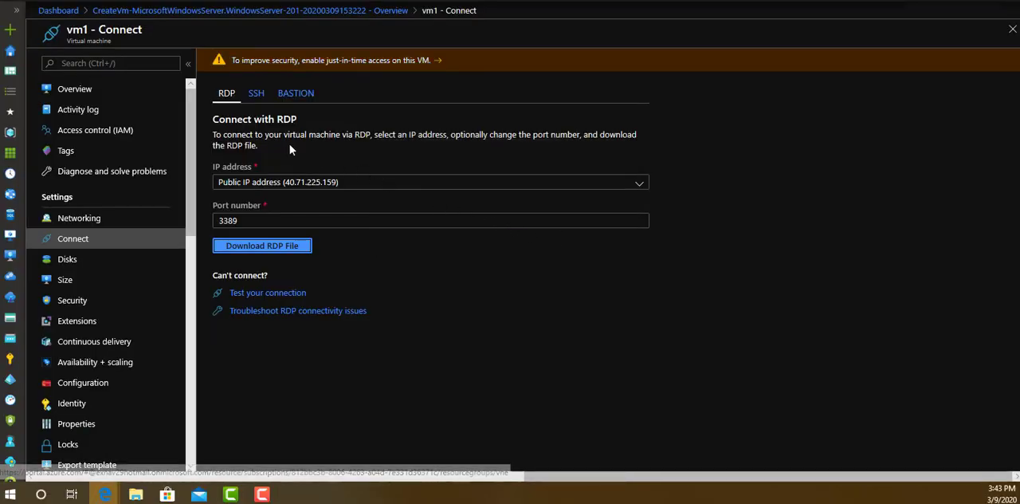
- Open resource group vnet1-rg1 from vm1's overview and delete it with all its resources, entering vnet1-rg1 as confirmation
click(70, 90)
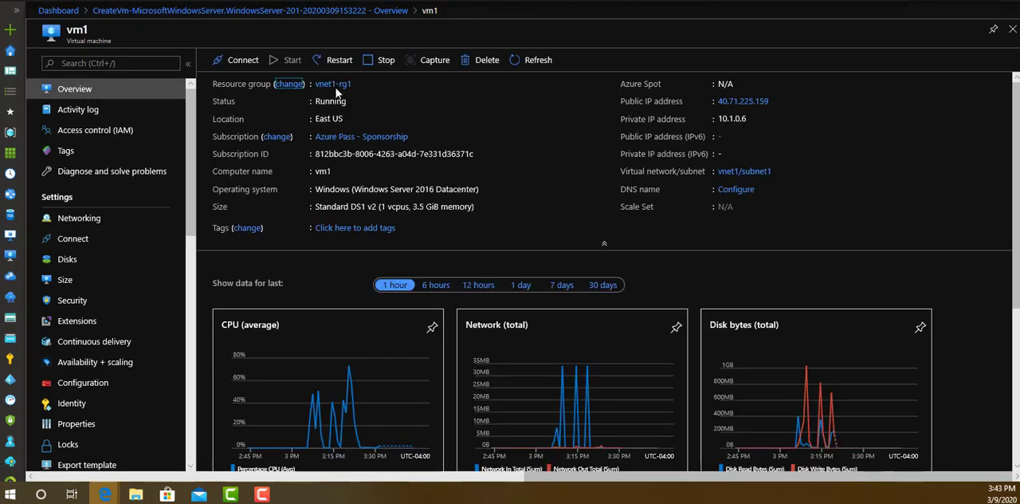
click(334, 86)
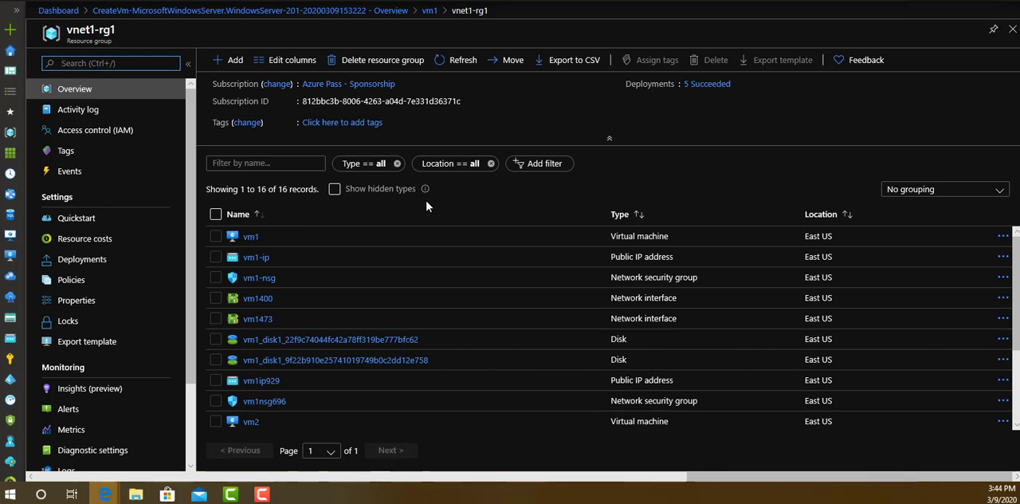
click(377, 69)
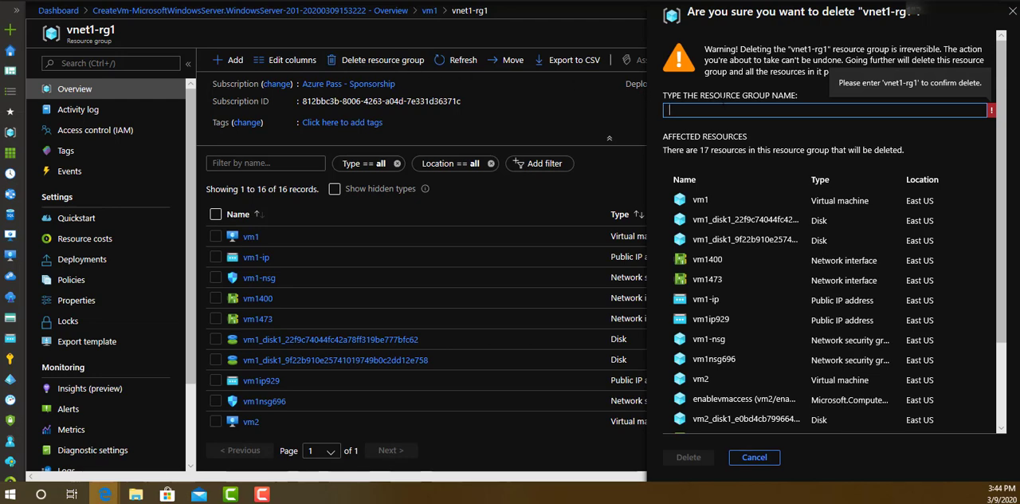
text(vnet1-rg1)
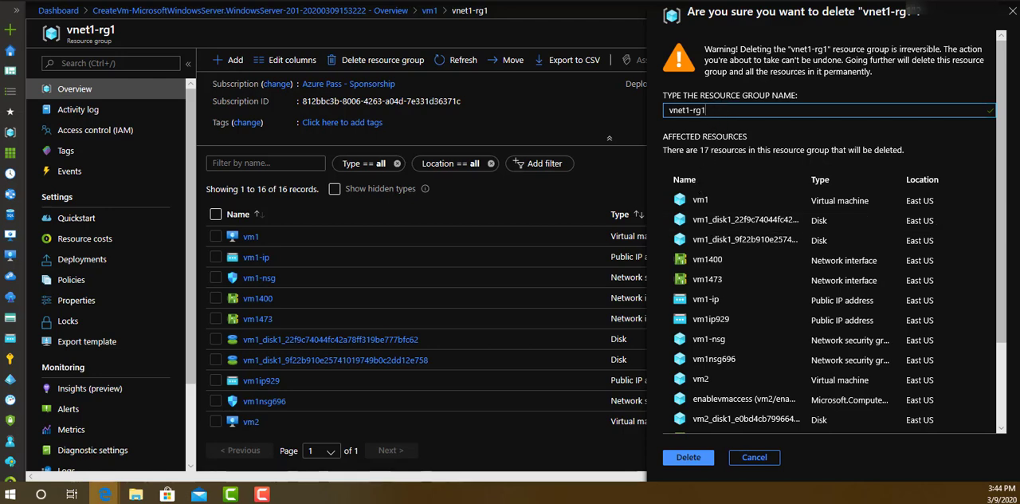
scroll(702, 351, down, 3)
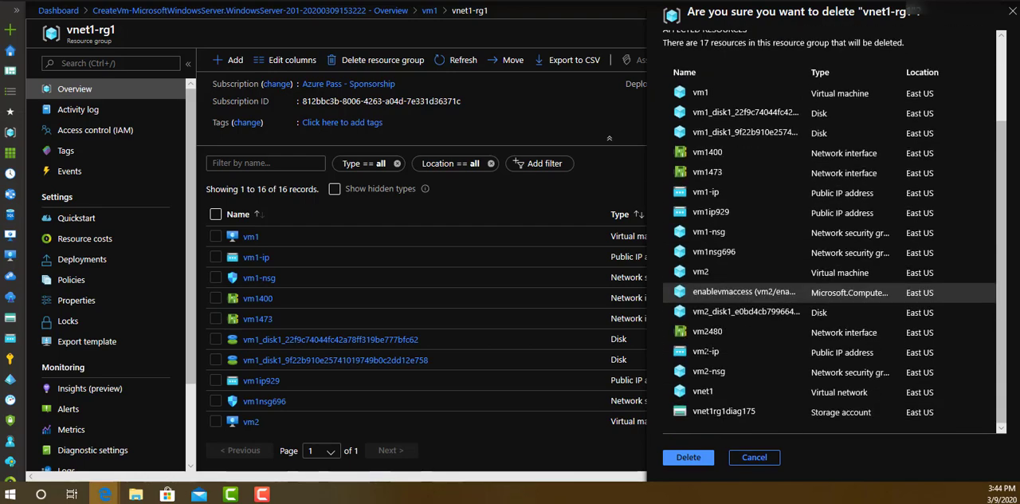
click(695, 450)
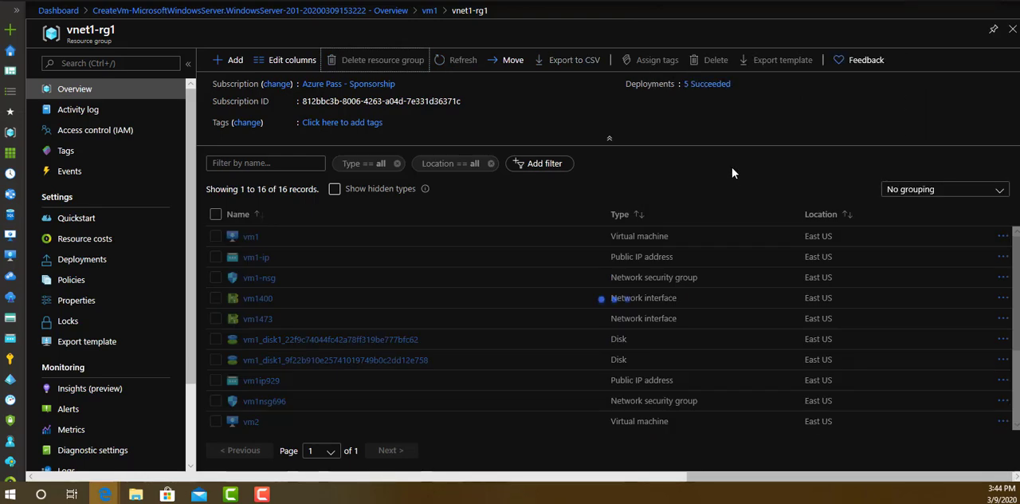